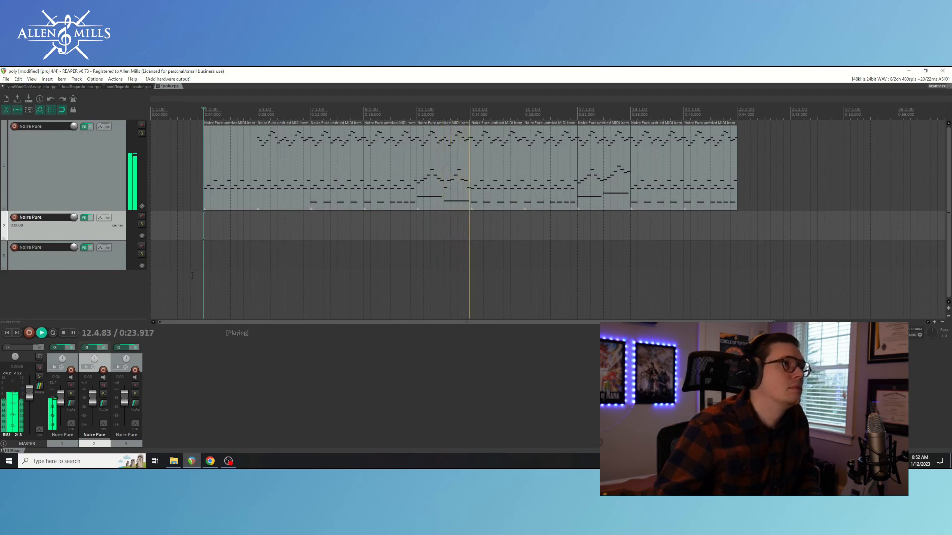
- Stop playback and replay the opening of the piano part from measure 3
key("space")
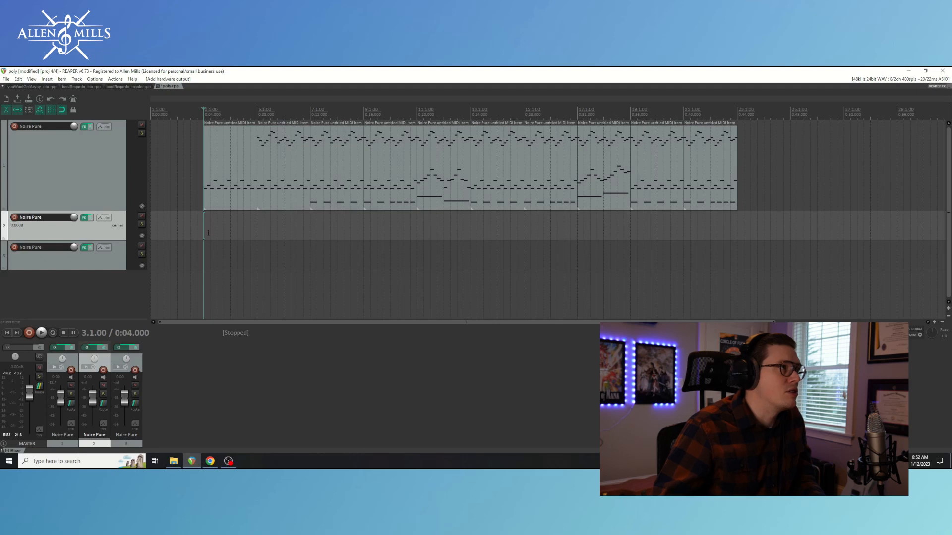
key("space")
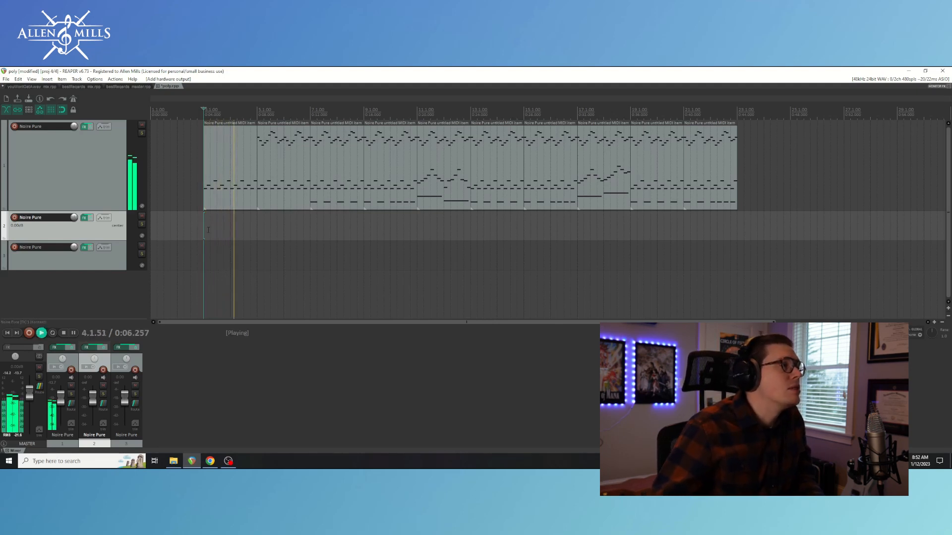
key("space")
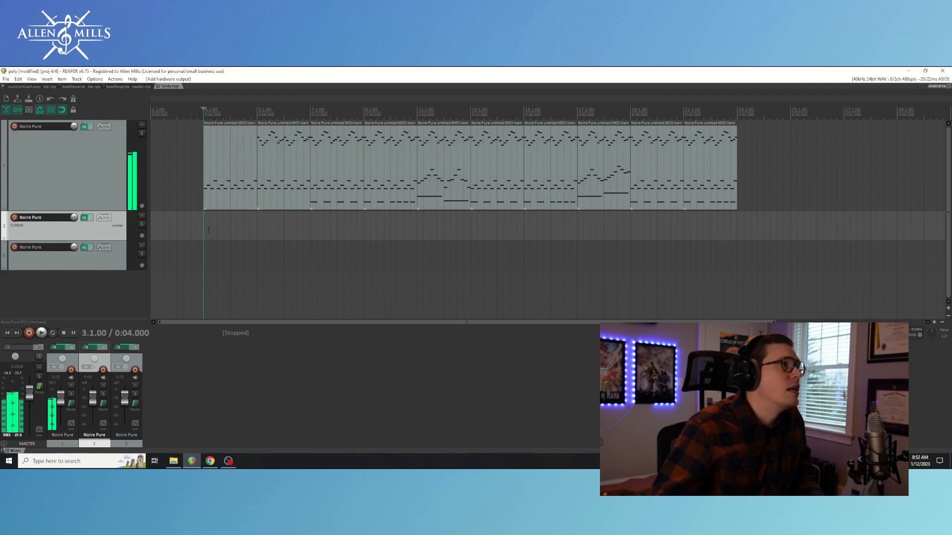
- Play the piano part from measure 5, where the upper melody enters
left_click(260, 228)
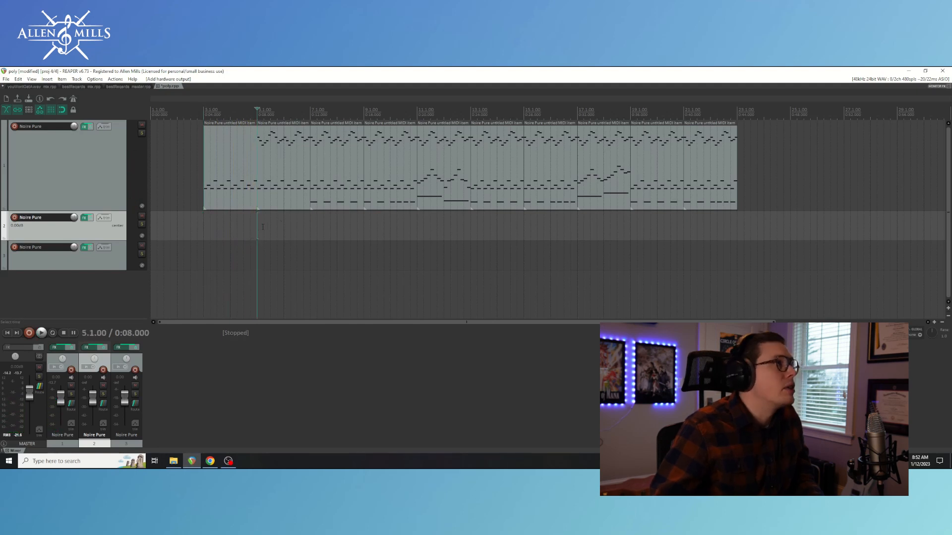
scroll(259, 227, "up", 2)
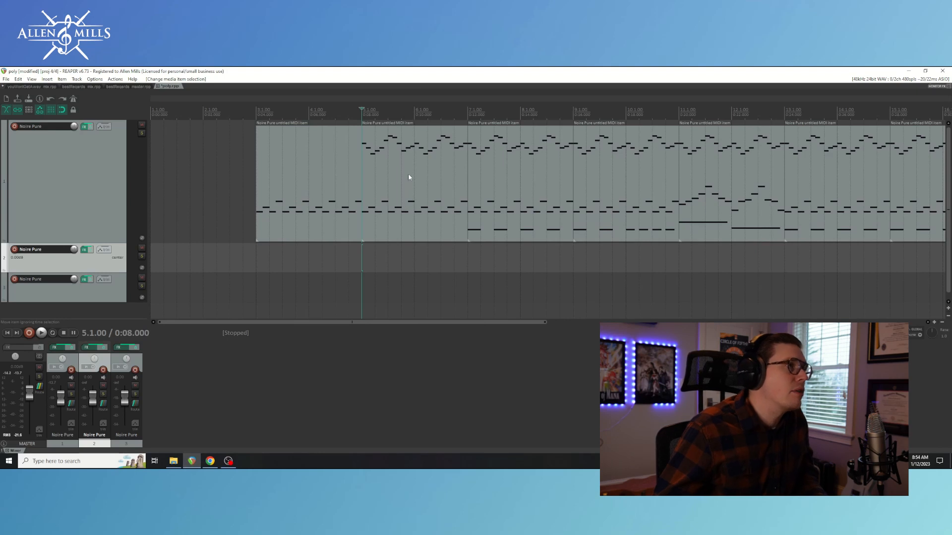
key("space")
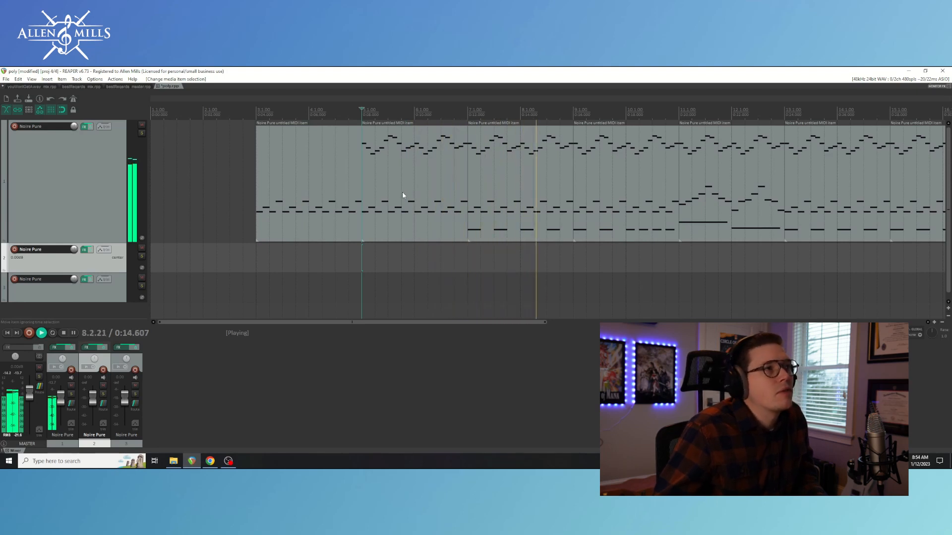
key("space")
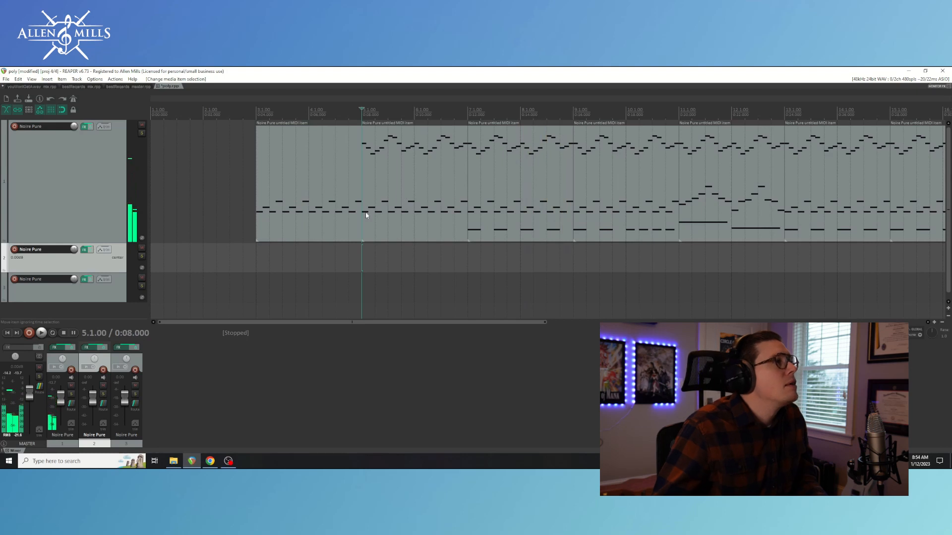
- Insert a new MIDI item on the third Noire Pure track across the time selection at measures 27 to 31 and open it for editing
scroll(480, 228, "down", 1)
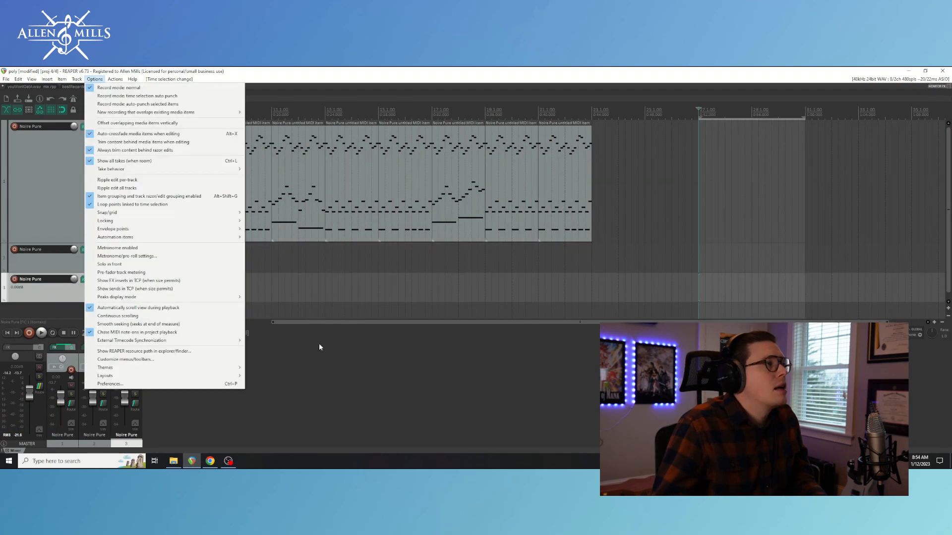
left_click(450, 282)
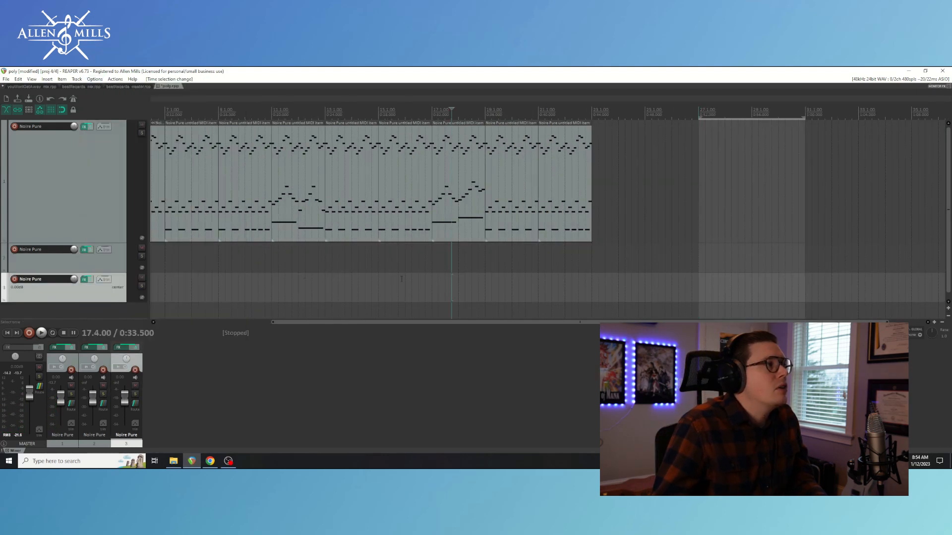
left_click(47, 79)
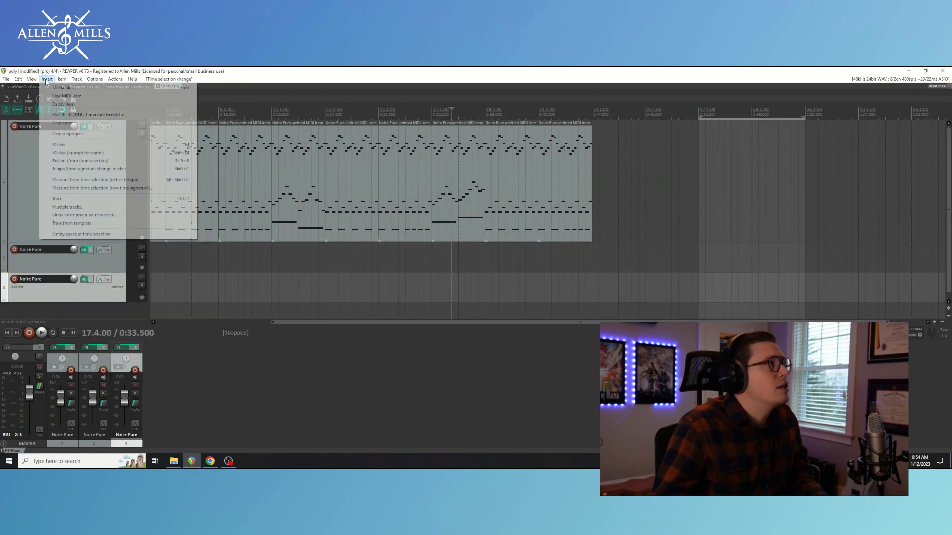
left_click(79, 96)
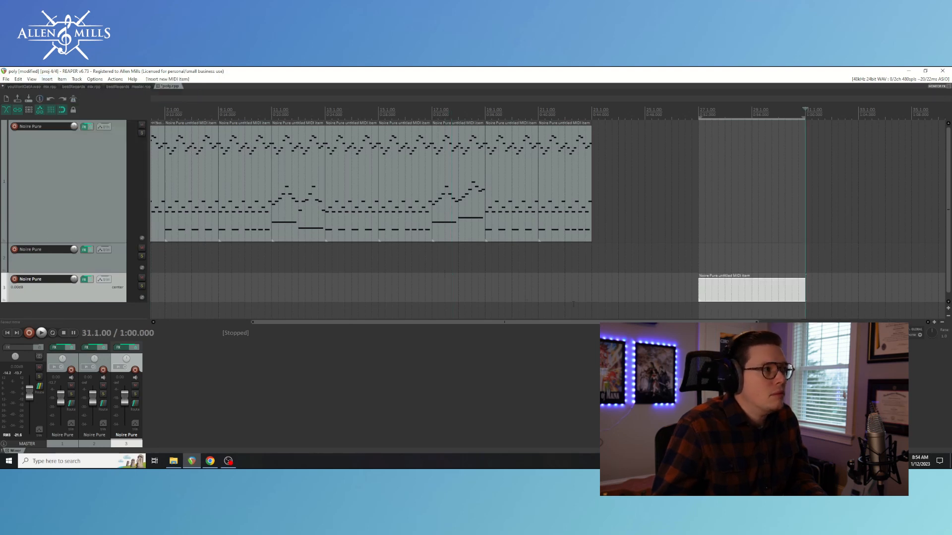
left_click_drag(88, 302, 95, 241)
double_click(724, 171)
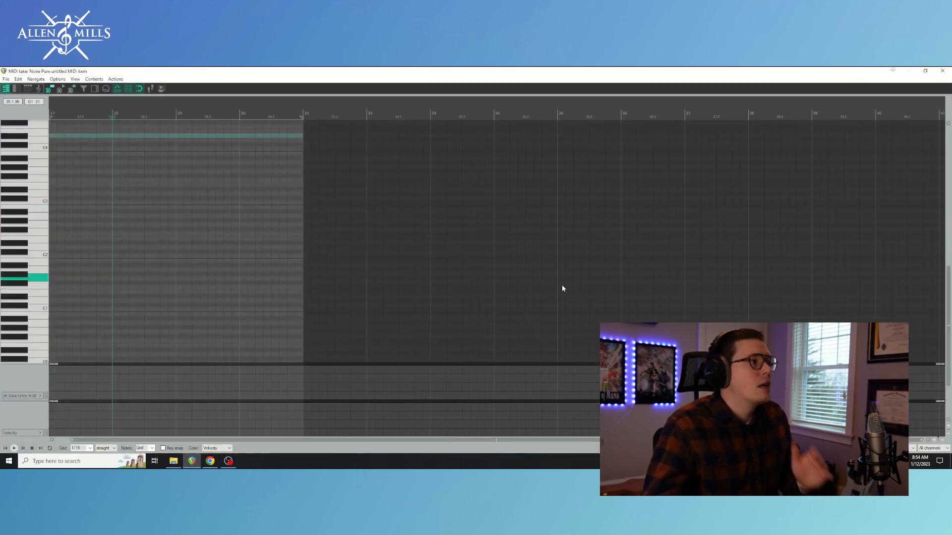
- Set the MIDI editor grid to 1/8 and play the empty item from measure 27
scroll(174, 328, "up", 1)
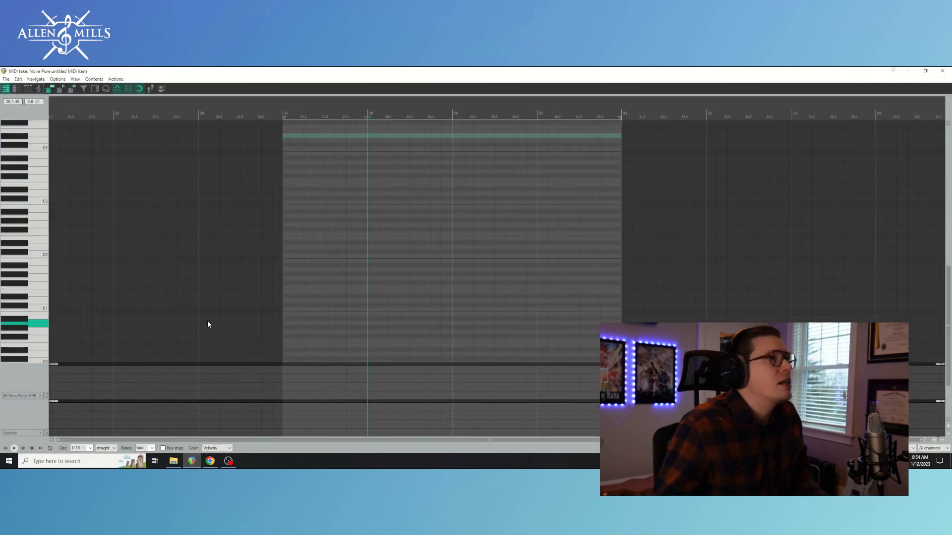
scroll(250, 320, "up", 1)
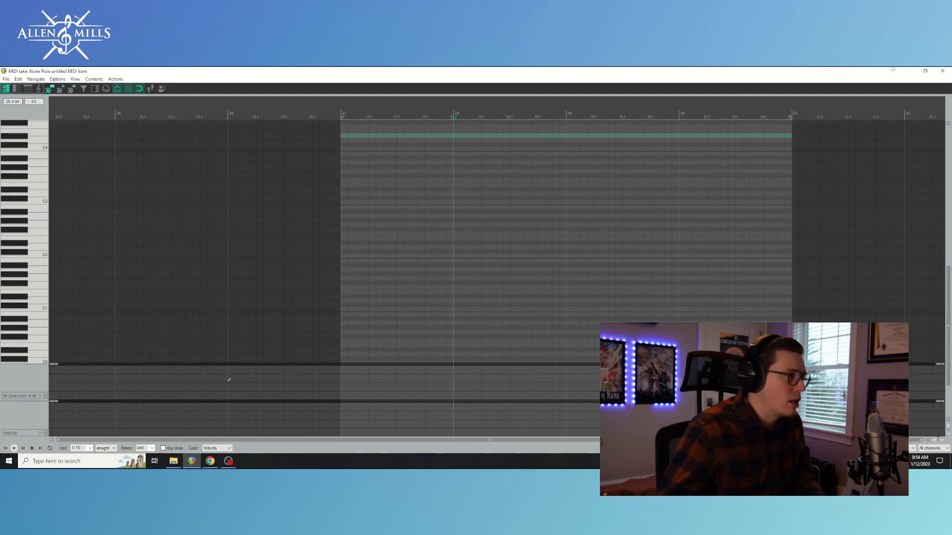
left_click(92, 449)
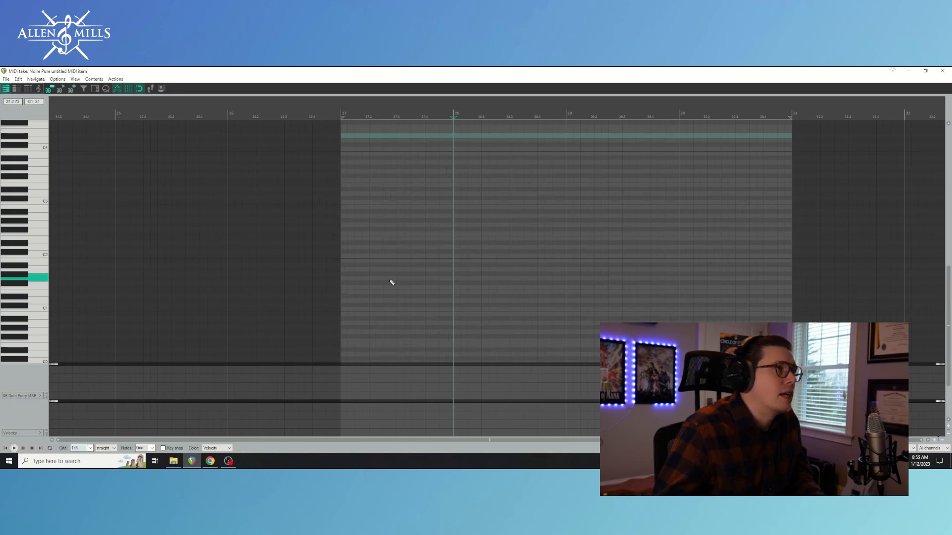
left_click(343, 189)
key("space")
key("space")
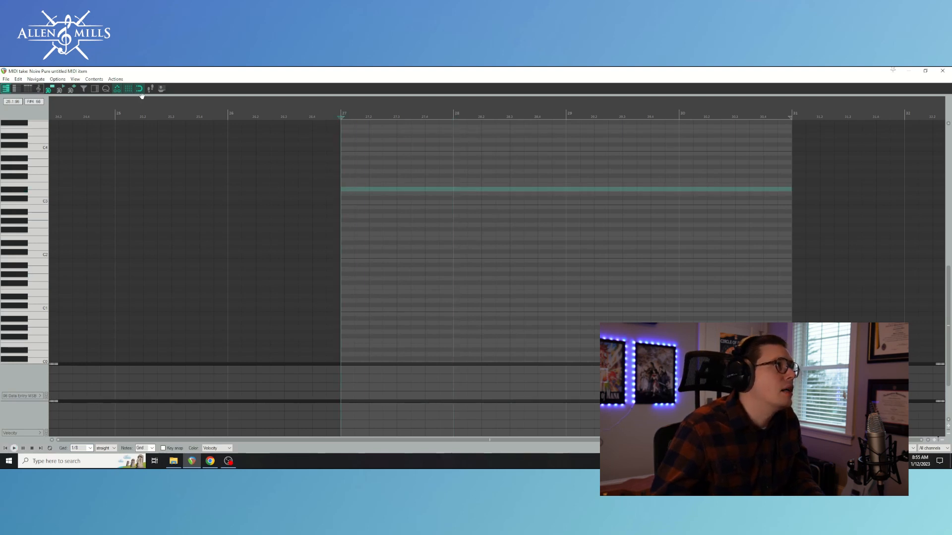
- Turn on the metronome in the project, reopen the empty MIDI item and play it from measure 27
key("Escape")
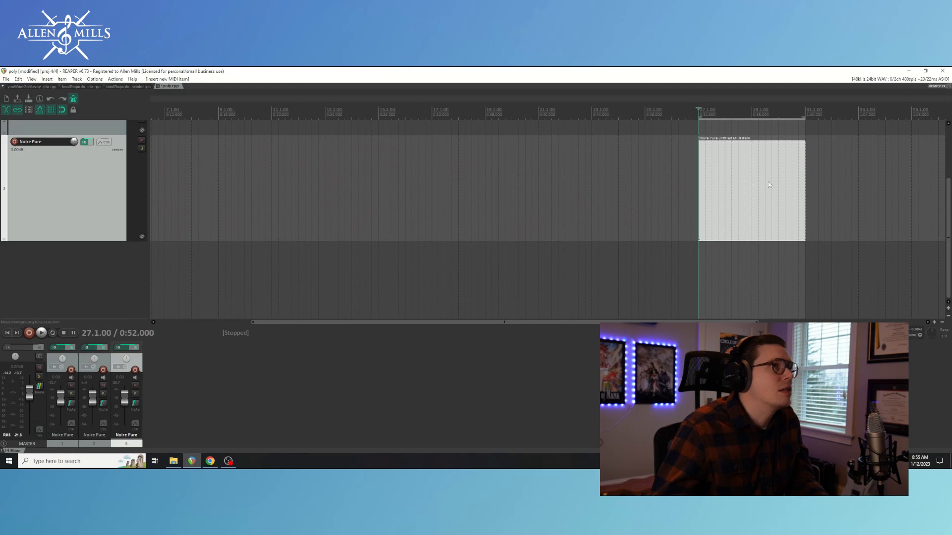
double_click(710, 183)
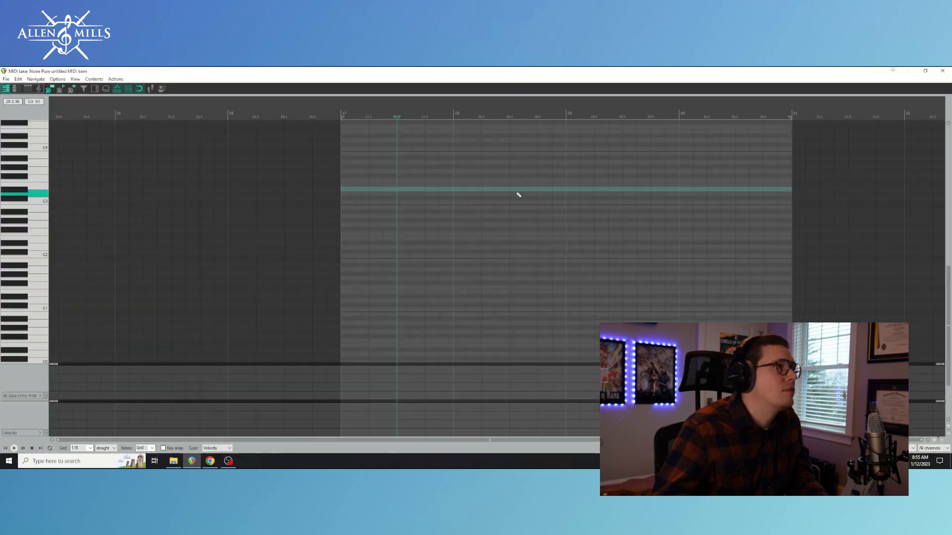
key("space")
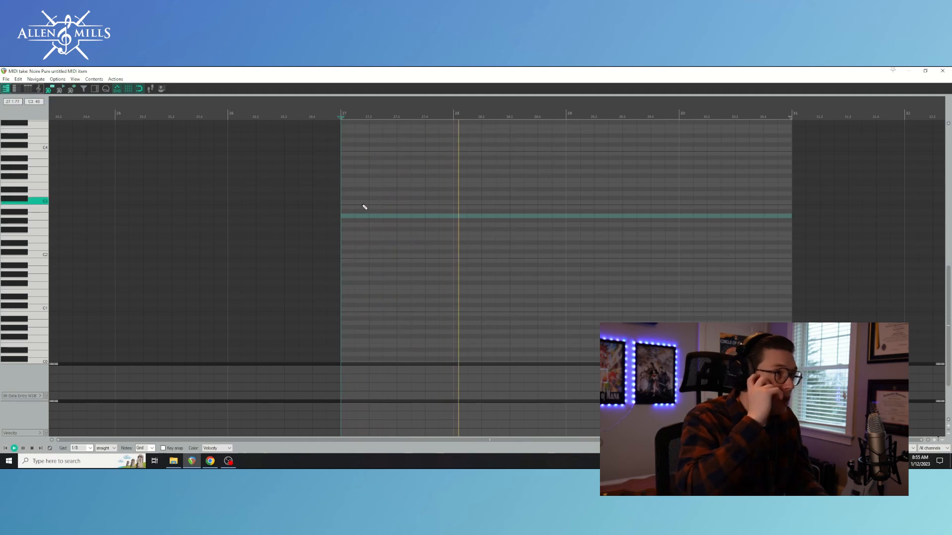
key("space")
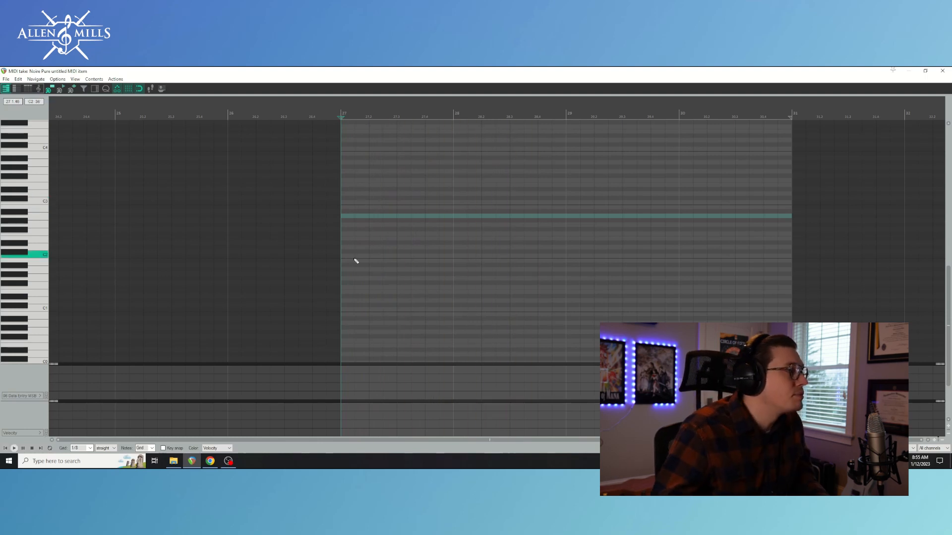
- Set the MIDI editor grid to 1/16 and play the empty item against the metronome
left_click(91, 449)
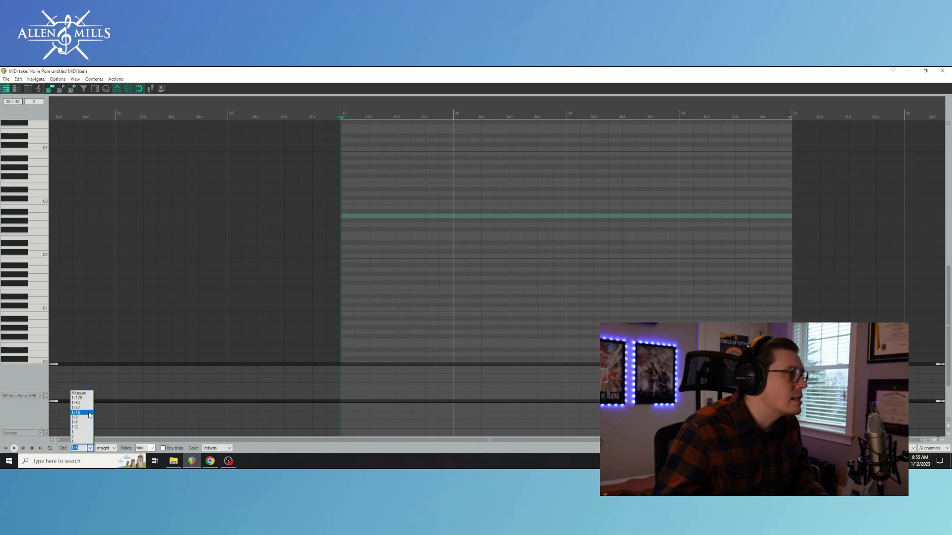
left_click(90, 416)
scroll(489, 214, "up", 2)
key("space")
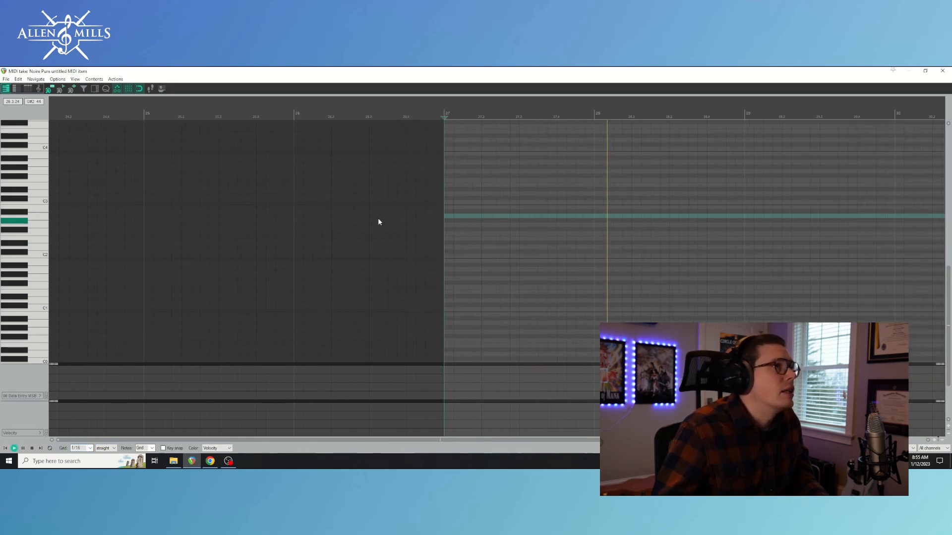
key("space")
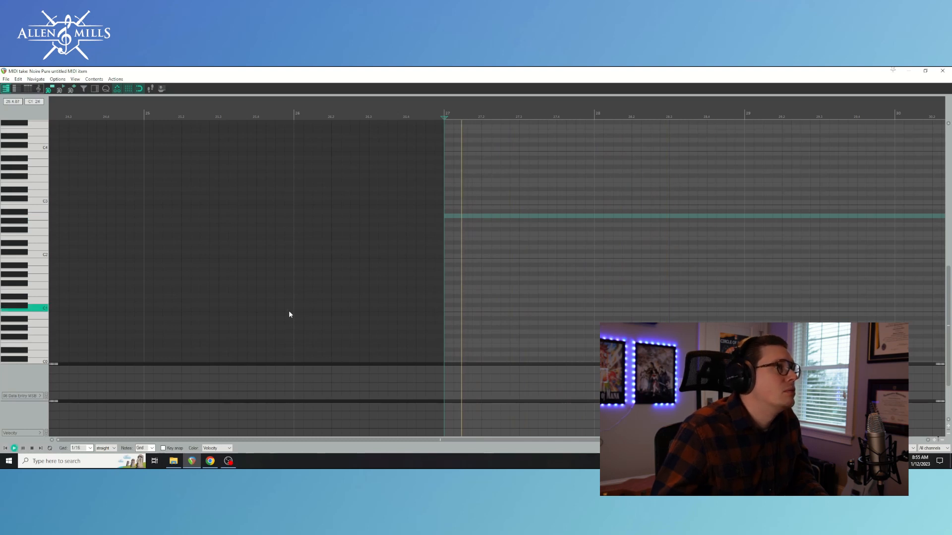
- Examine the preset grid divisions offered for the empty MIDI item, from 1/128 notes up to whole measures
left_click(90, 448)
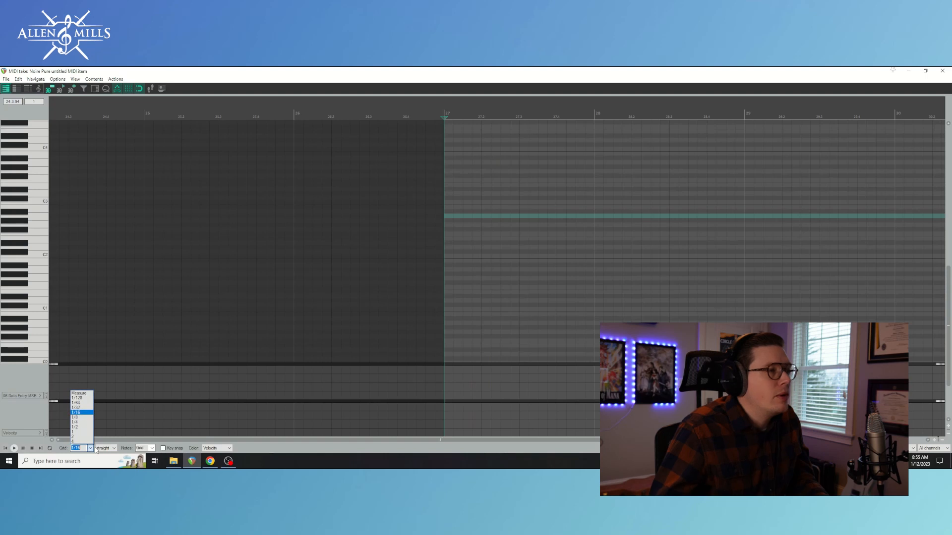
scroll(590, 256, "down", 1)
scroll(595, 262, "up", 1)
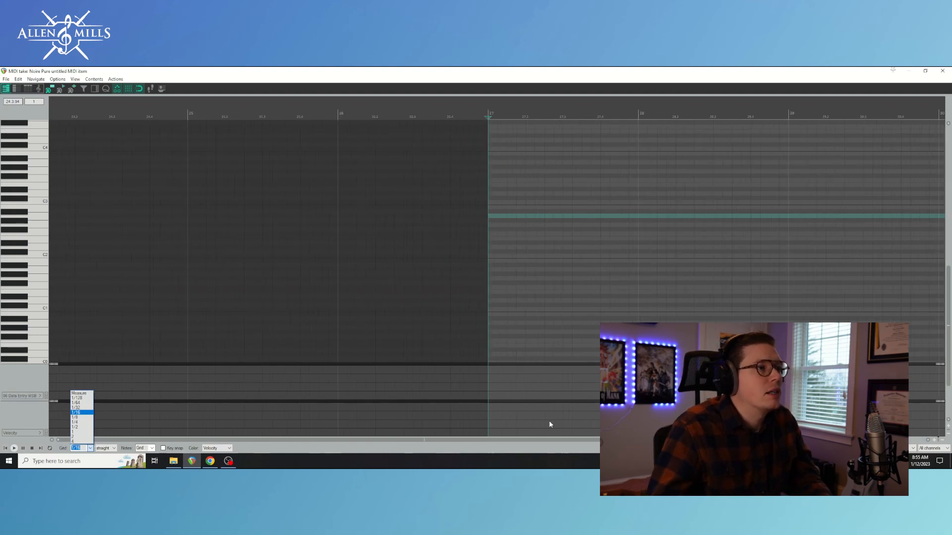
left_click(523, 443)
mouse_move(543, 440)
left_mouse_down()
mouse_move(567, 439)
mouse_move(542, 439)
left_mouse_up()
key("Escape")
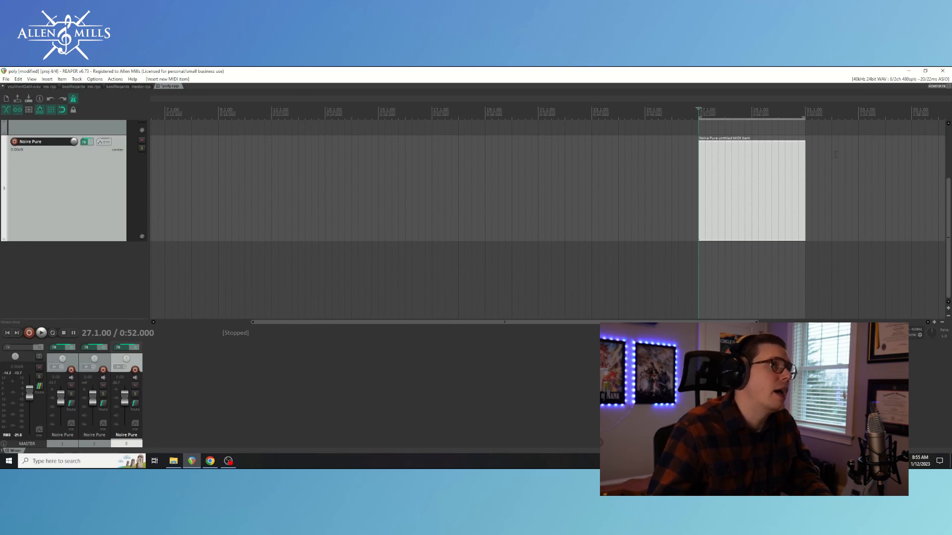
scroll(621, 171, "up", 3)
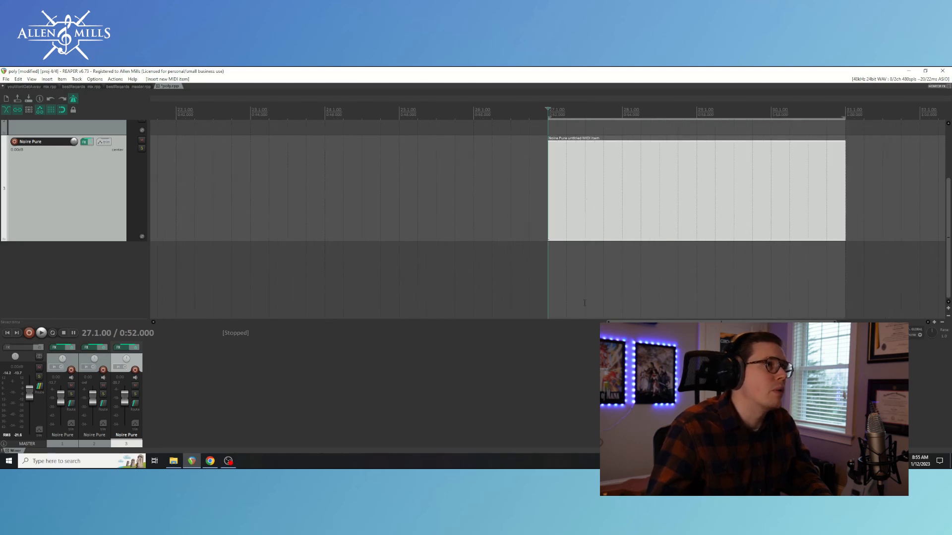
scroll(584, 278, "right", 3)
double_click(504, 184)
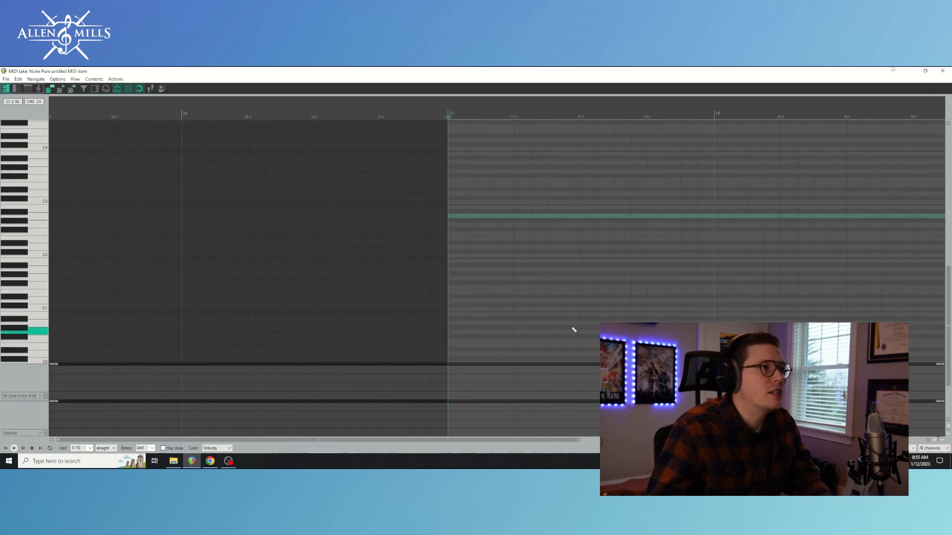
left_click(90, 449)
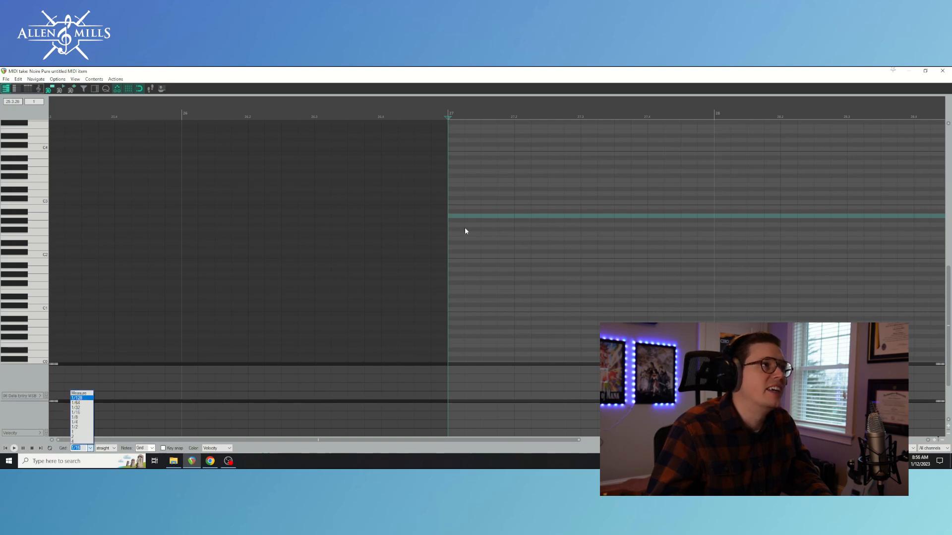
left_click(387, 229)
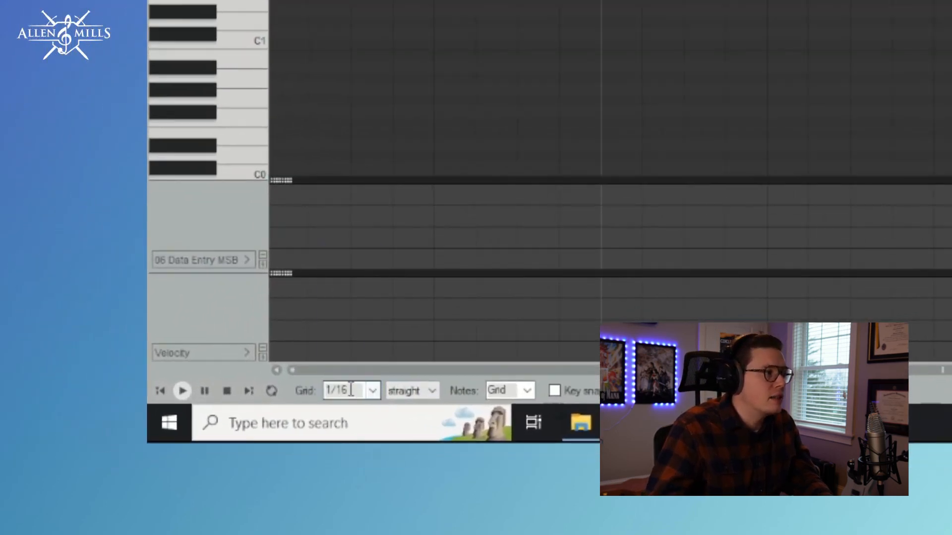
- Enter a custom 1/6 grid division and switch the grid to 1/4 triplet for comparison
double_click(350, 390)
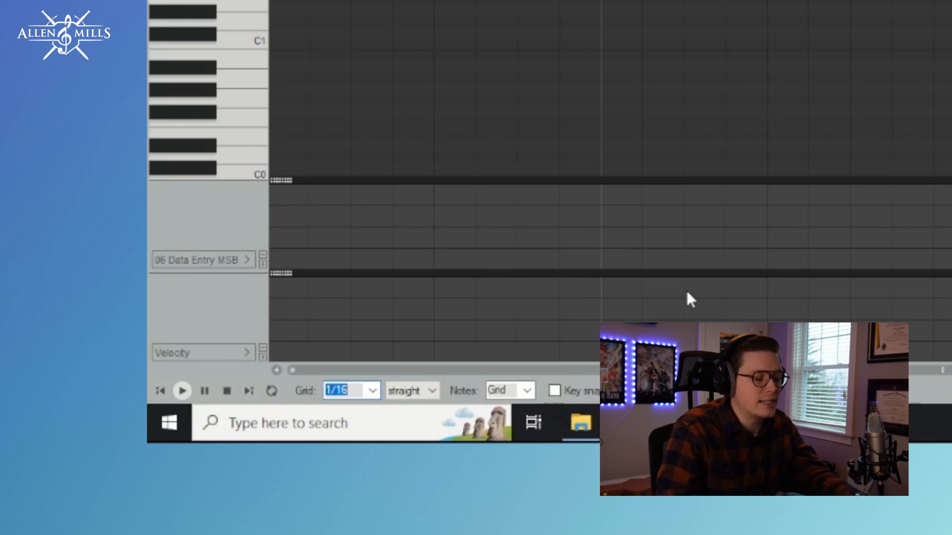
type("1/")
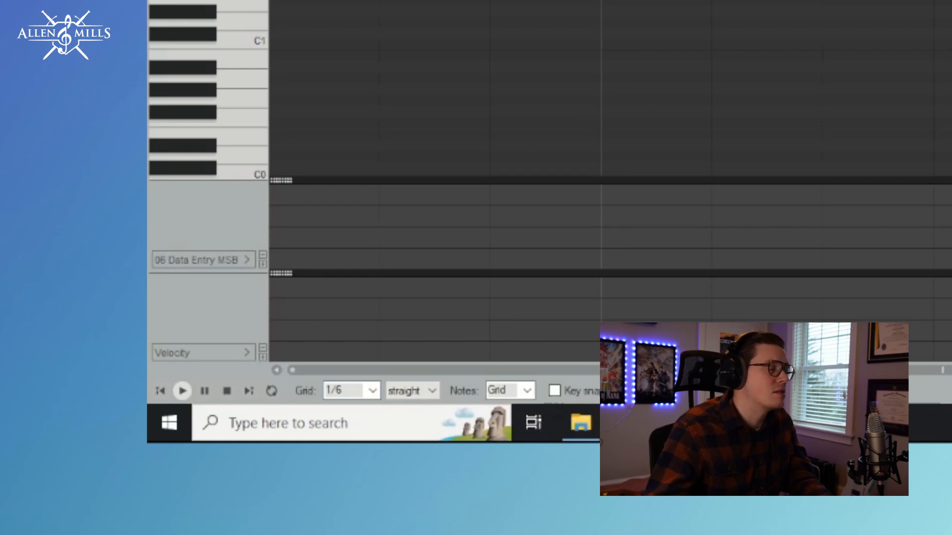
left_click(373, 392)
left_click(358, 311)
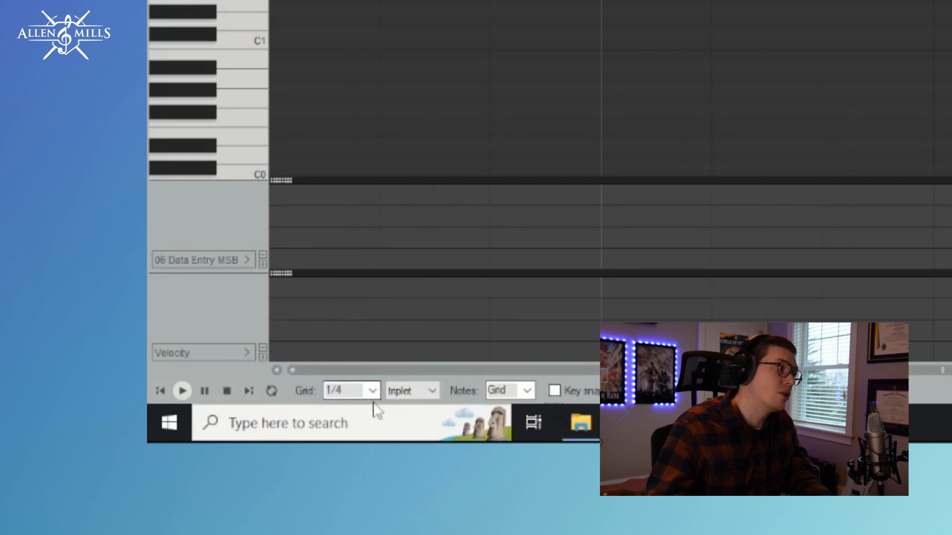
left_click(372, 390)
left_click(372, 391)
- Set the grid type to straight and enter a custom grid division of 1/6
left_click(431, 390)
left_click(410, 338)
left_click(349, 391)
type("1")
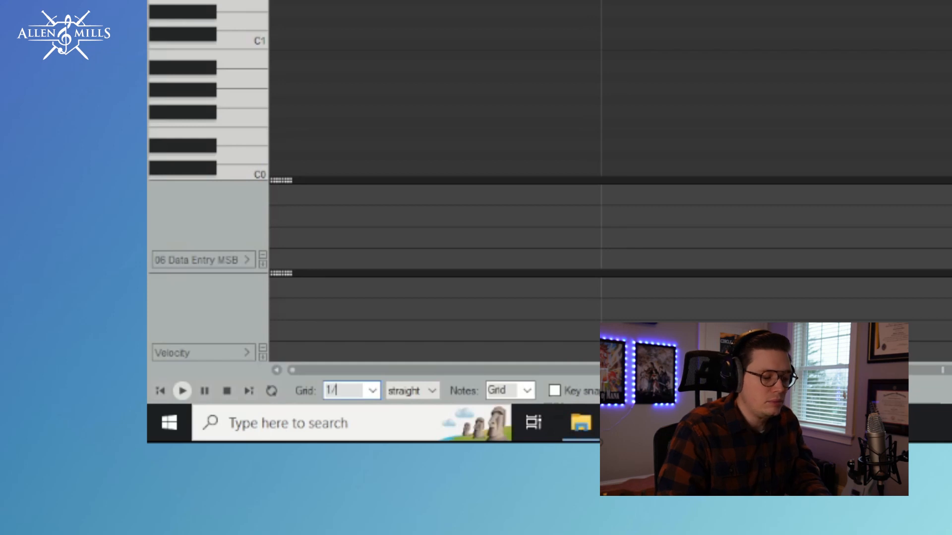
key("Return")
- Keep the grid type straight and enter a custom grid division of 1/7
left_click(438, 398)
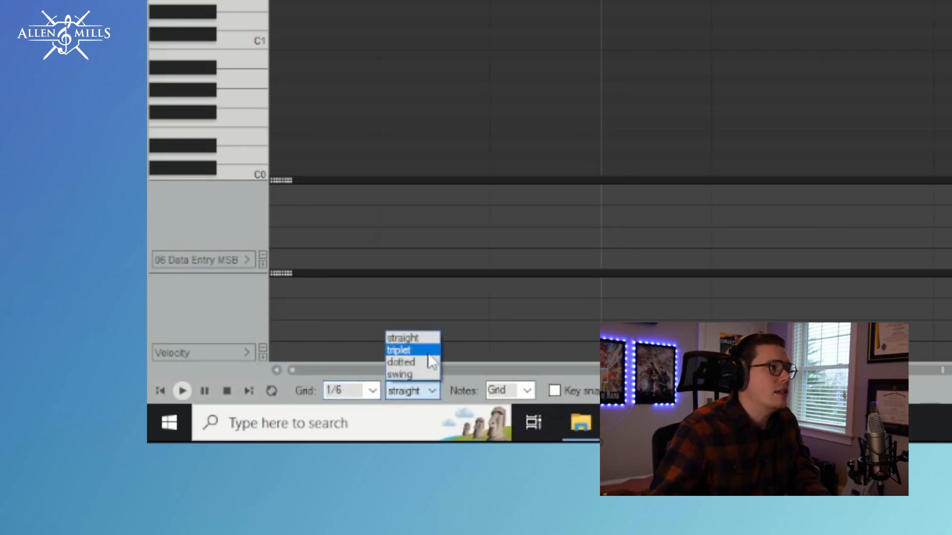
left_click(402, 338)
left_click(356, 392)
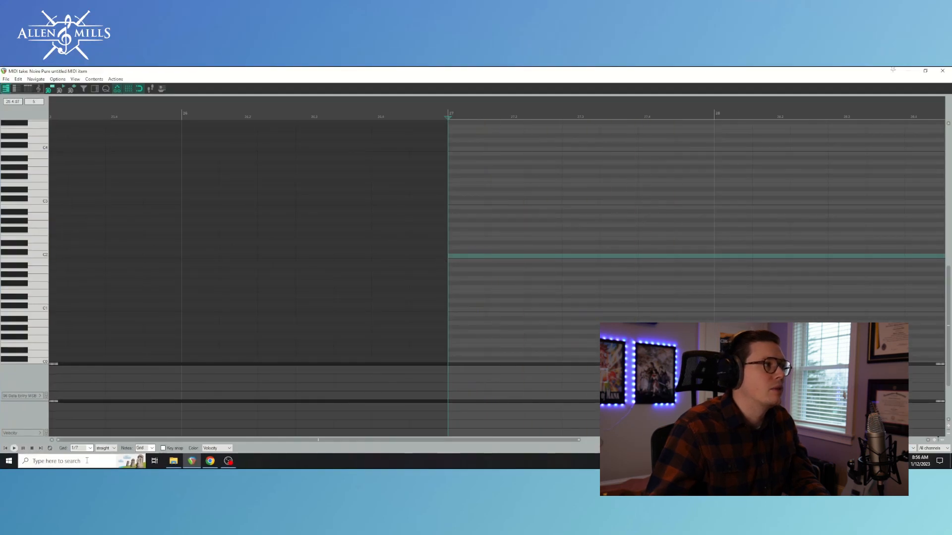
scroll(515, 284, "down", 1)
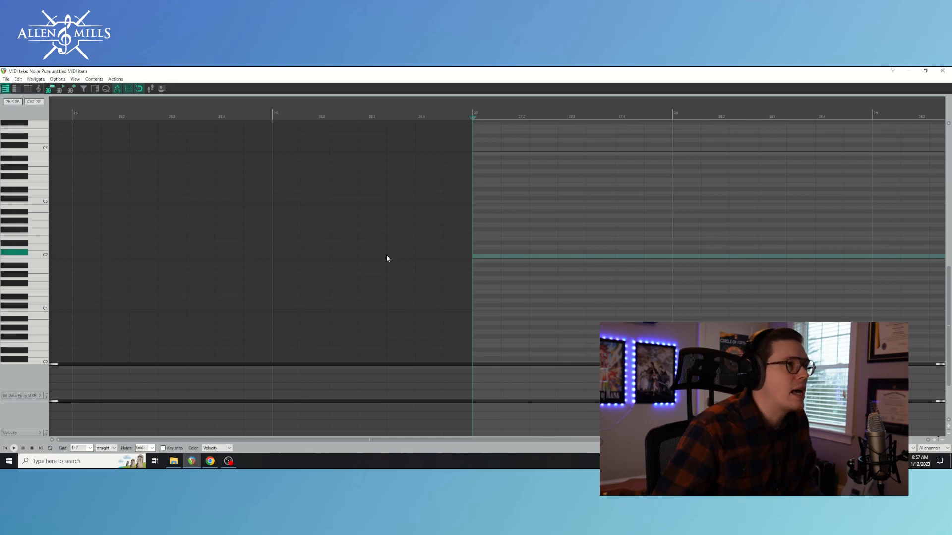
- Draw a rising and falling melody of 1/7 notes starting on C2 across measures 27 to 30
left_click(515, 247)
left_click(544, 239)
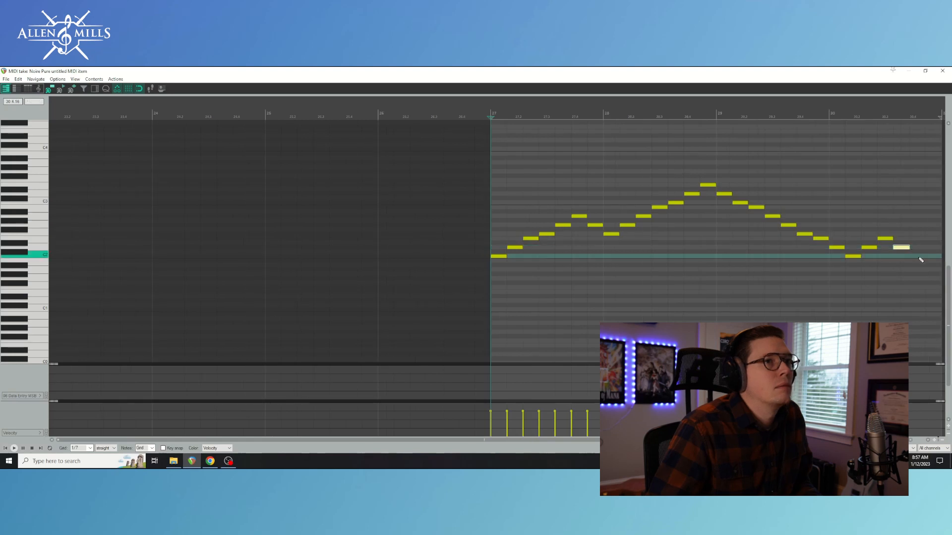
left_click(916, 257)
scroll(922, 258, "down", 3)
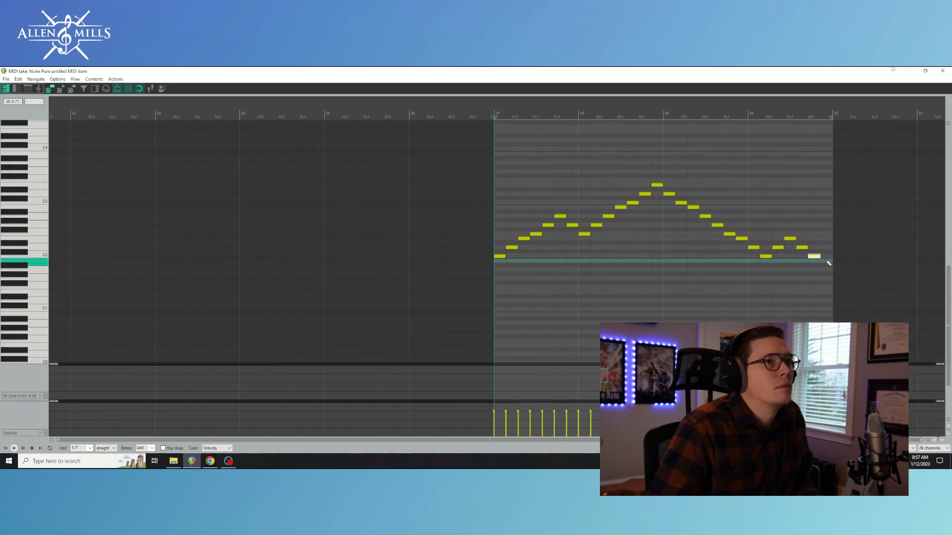
- Play the 1/7 melody from measure 26 through the end of the item and stop playback
left_click(444, 253)
left_click(409, 268)
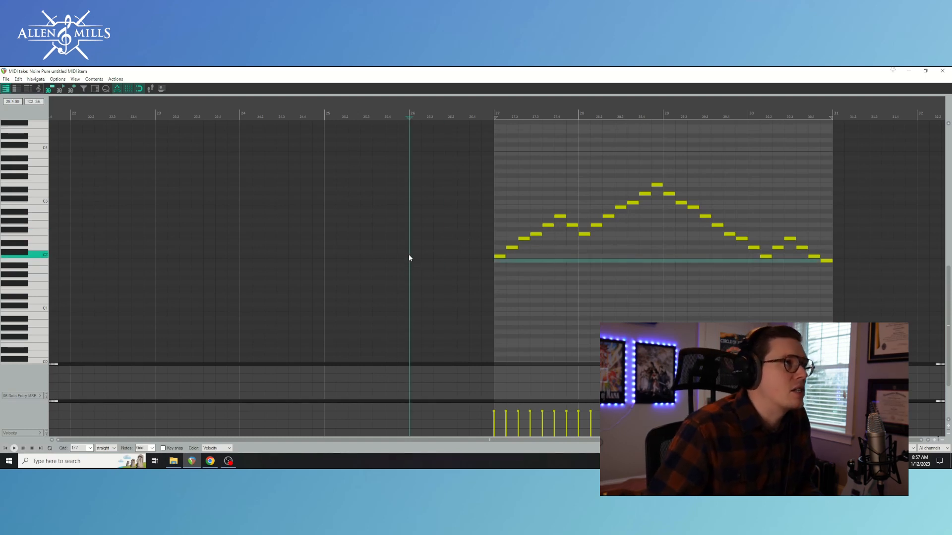
key("space")
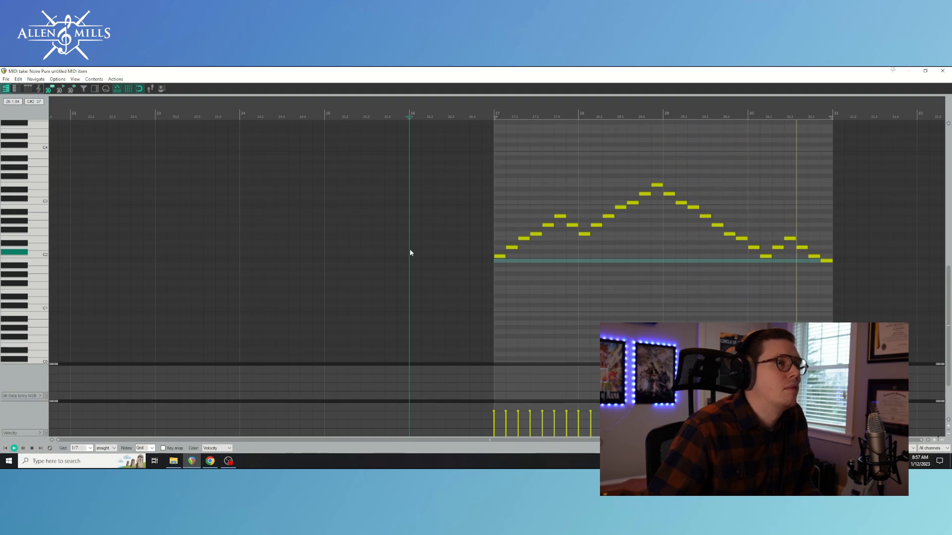
key("space")
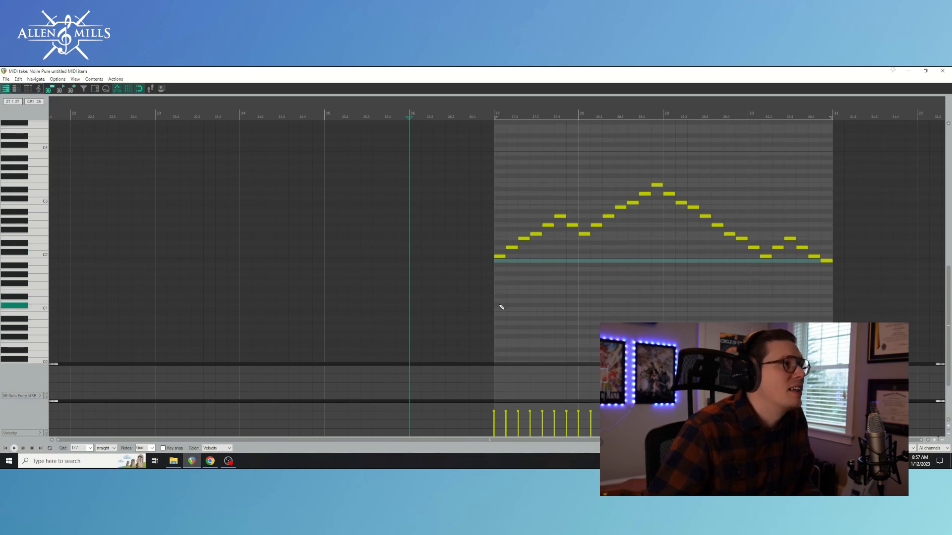
- Try longer bass notes around C1 below the melody on the 1/7 grid and delete them
left_click_drag(503, 301, 512, 304)
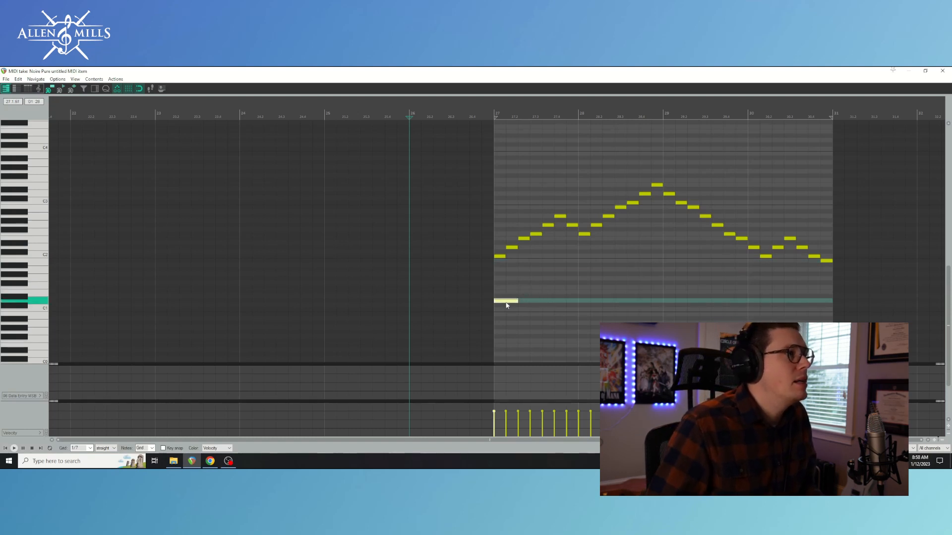
left_click_drag(506, 303, 506, 310)
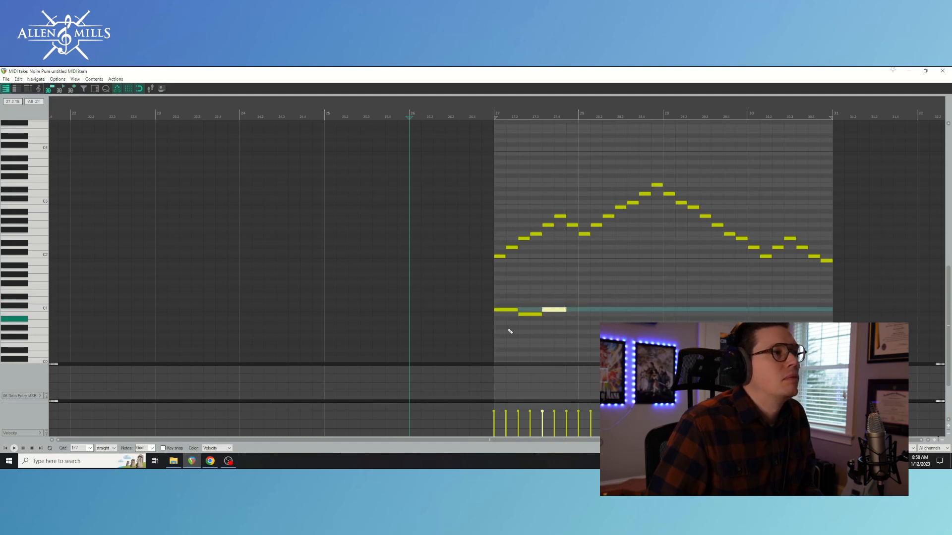
left_click_drag(560, 297, 503, 325)
key("Delete")
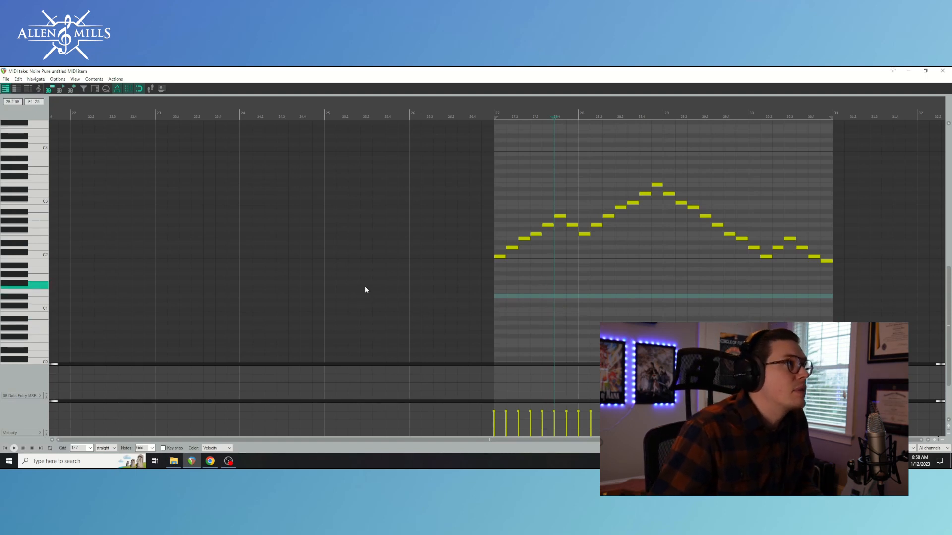
- Try a 1/8 grid with a single C1 note at the start of measure 27 and delete the note
scroll(74, 280, "right", 2)
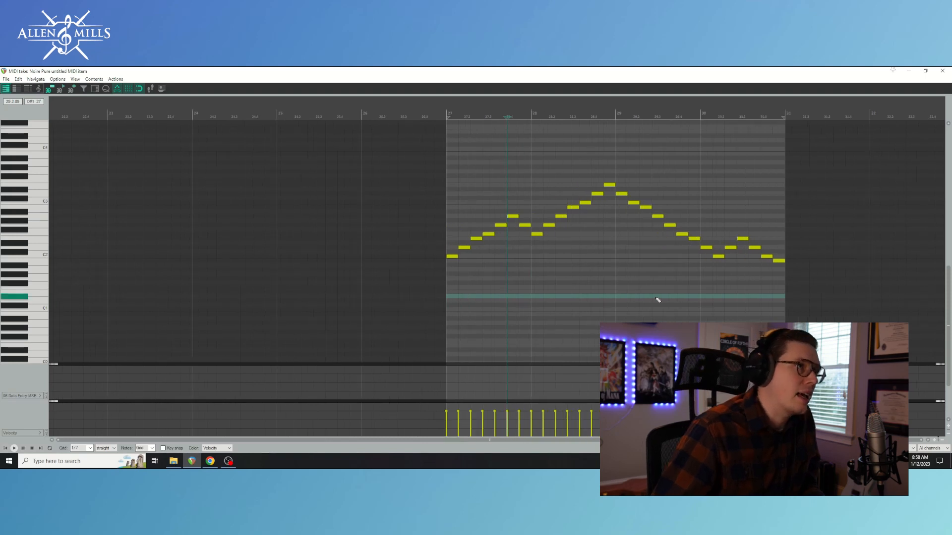
scroll(654, 299, "up", 2)
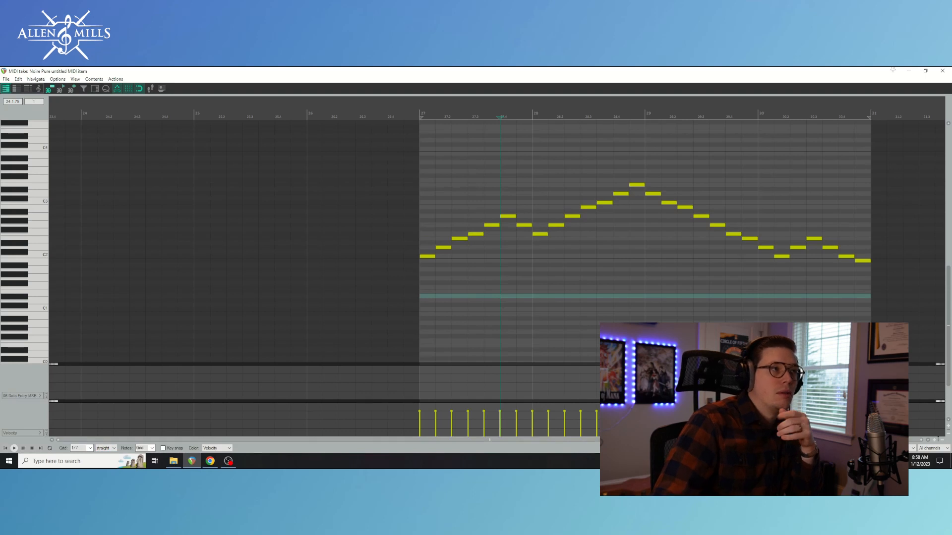
left_click(90, 448)
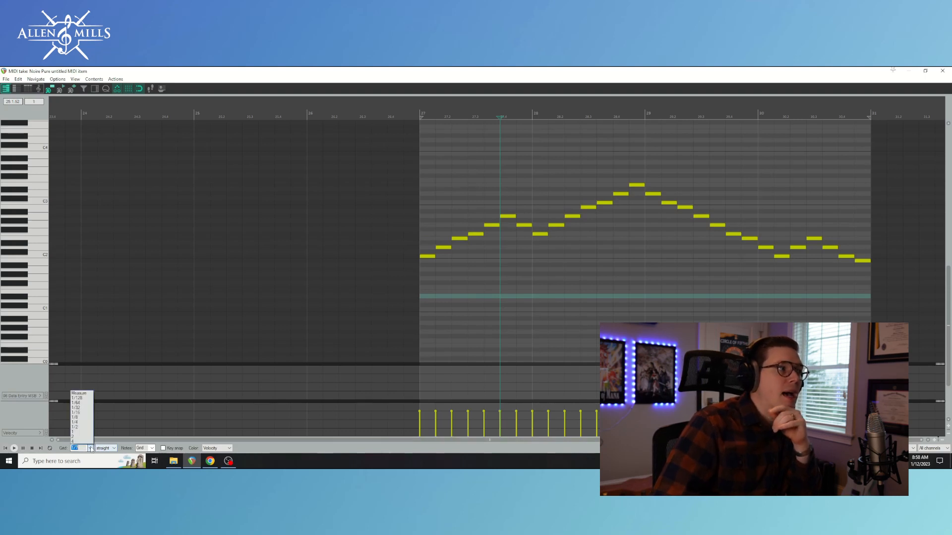
left_click(83, 417)
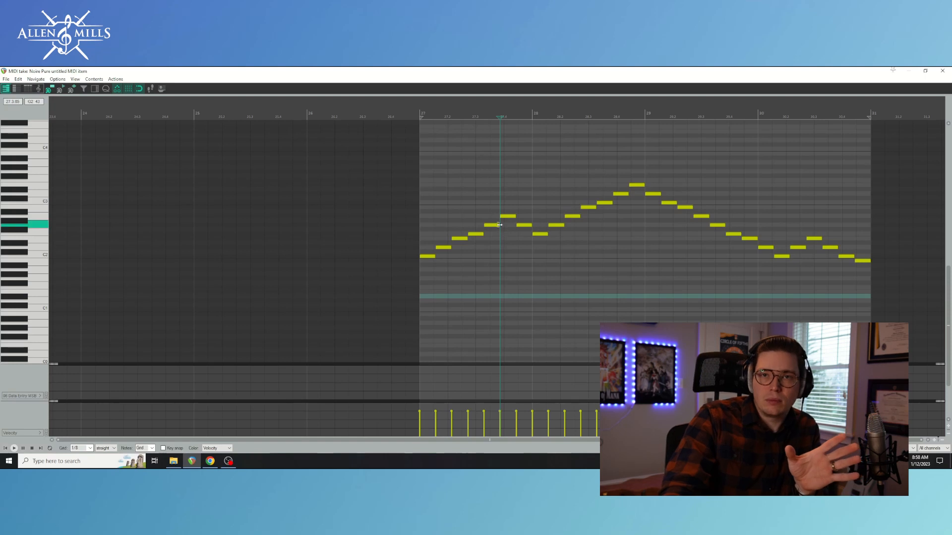
left_click(426, 309)
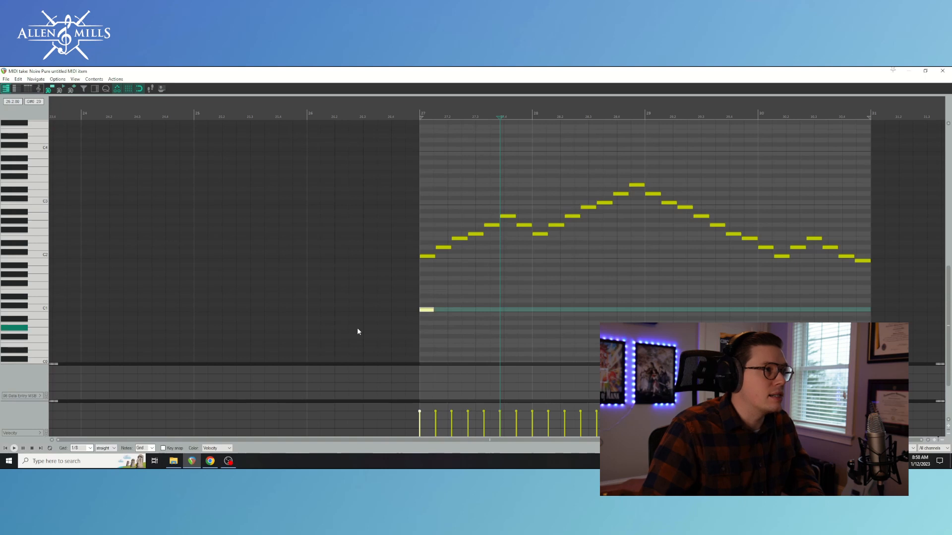
key("Delete")
- Set the grid to 1/4 and draw quarter-note bass notes on C1 from the start of measure 27
left_click(90, 448)
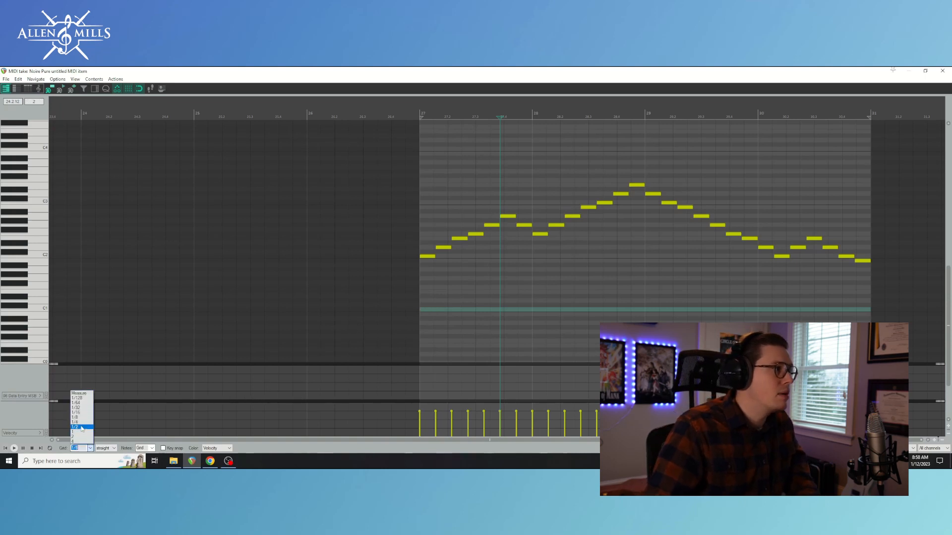
left_click(76, 422)
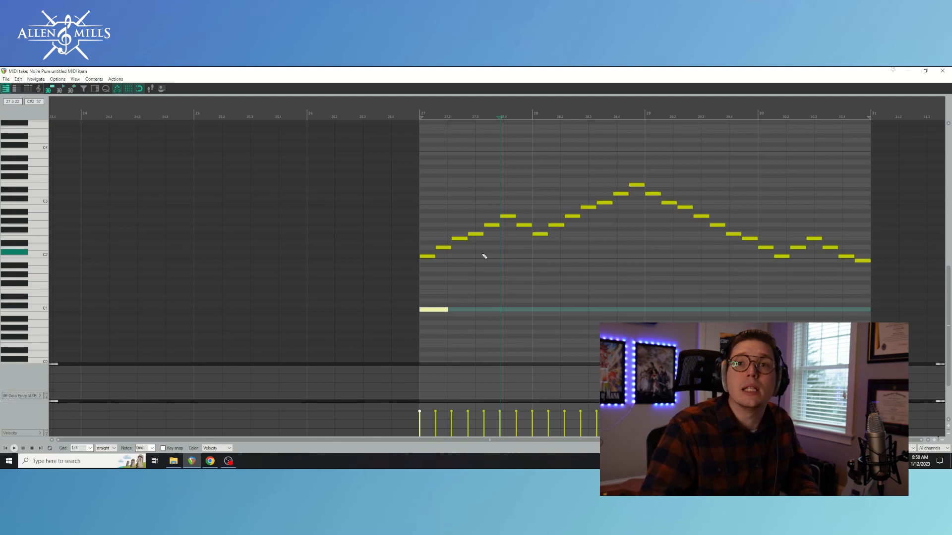
left_click_drag(457, 312, 479, 312)
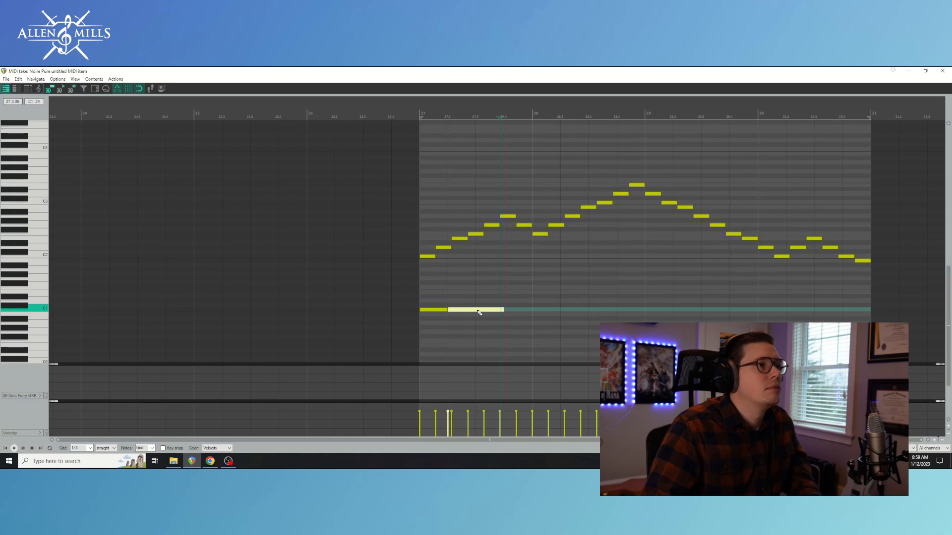
- Transpose all the melody notes up by 12 semitones
left_click(433, 257)
scroll(445, 252, "down", 2)
left_click_drag(433, 170, 776, 276)
type("t12")
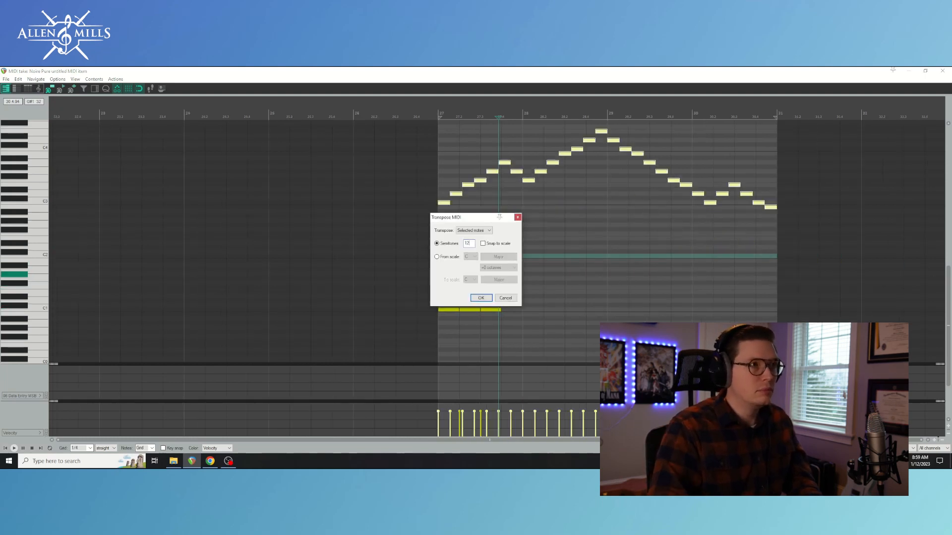
key("Return")
- Raise the quarter-note bass notes in measure 27 to C2, C2 and B1, and add A1 on the fourth beat
left_click_drag(445, 313, 448, 257)
left_click(471, 311)
left_click_drag(470, 310, 470, 257)
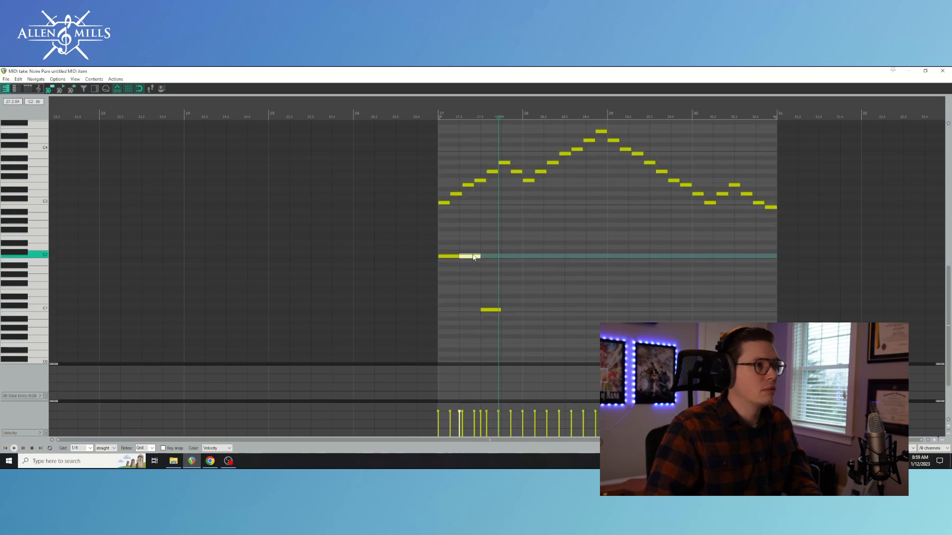
left_click_drag(489, 311, 489, 264)
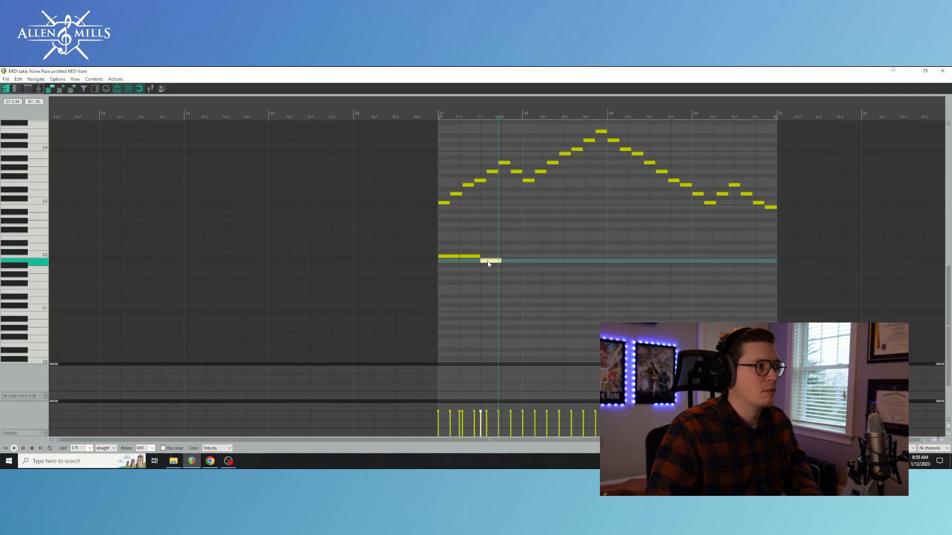
left_click_drag(511, 311, 511, 271)
- Continue the bass line down to E1 and back up to C2 during playback from measure 27, holding the final C2 across measure 30
left_click(432, 278)
key("space")
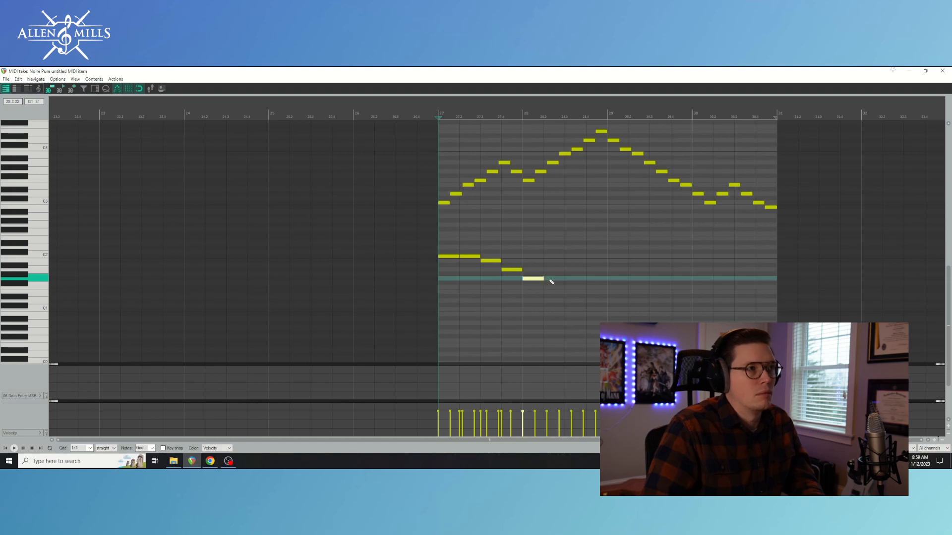
left_click(572, 288)
left_click(595, 292)
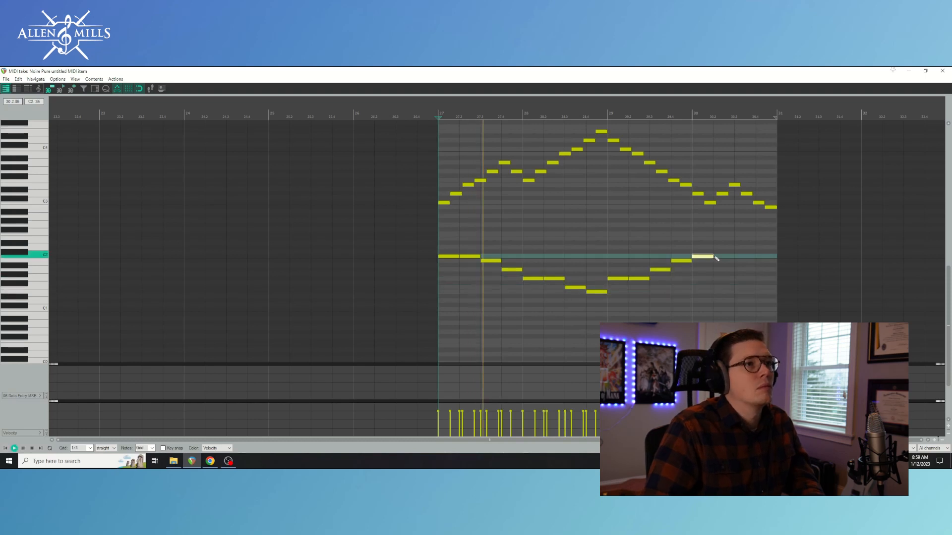
left_click_drag(724, 256, 766, 257)
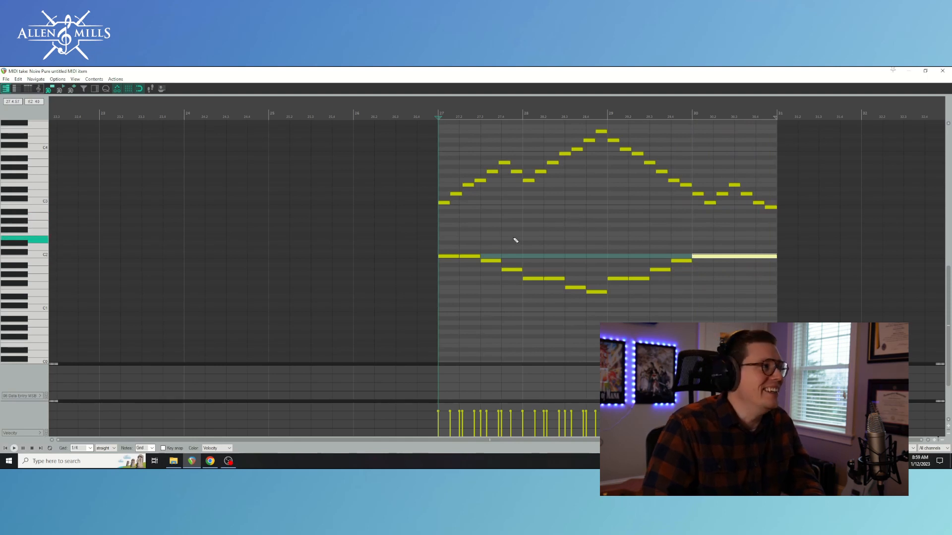
- Highlight all the 1/7 melody notes above the quarter-note bass line
scroll(567, 216, "down", 2)
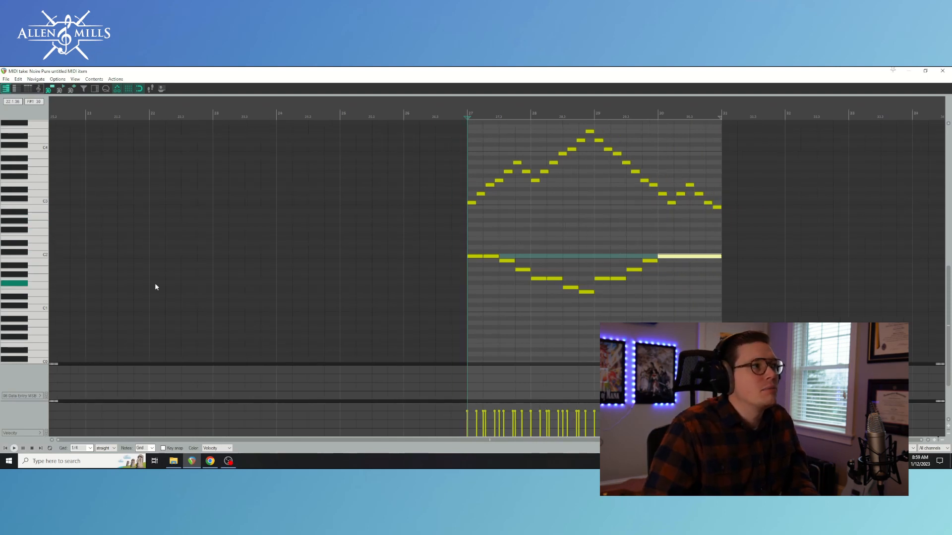
scroll(155, 284, "up", 1)
left_click_drag(720, 226, 459, 131)
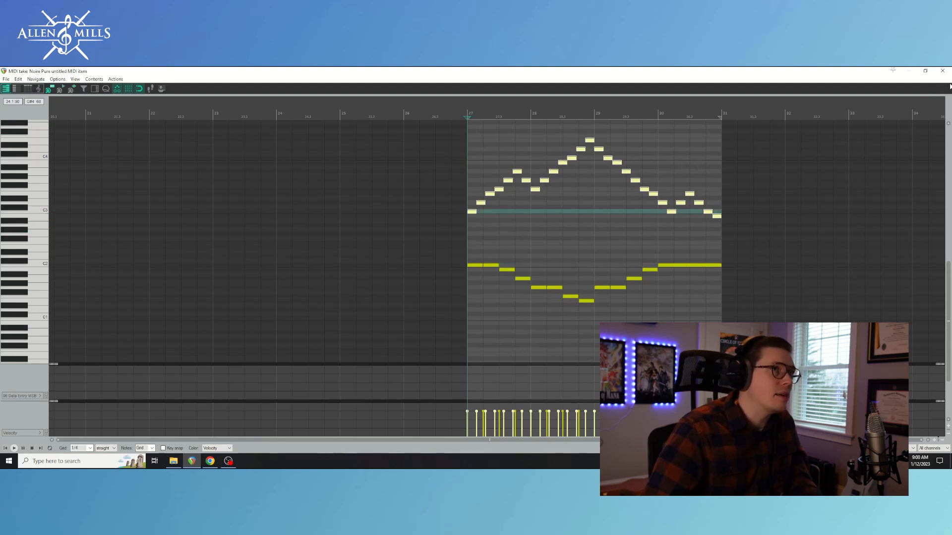
- Close the MIDI editor, then delete the polyrhythm MIDI item and clear the time selection in the arrangement
left_click(947, 72)
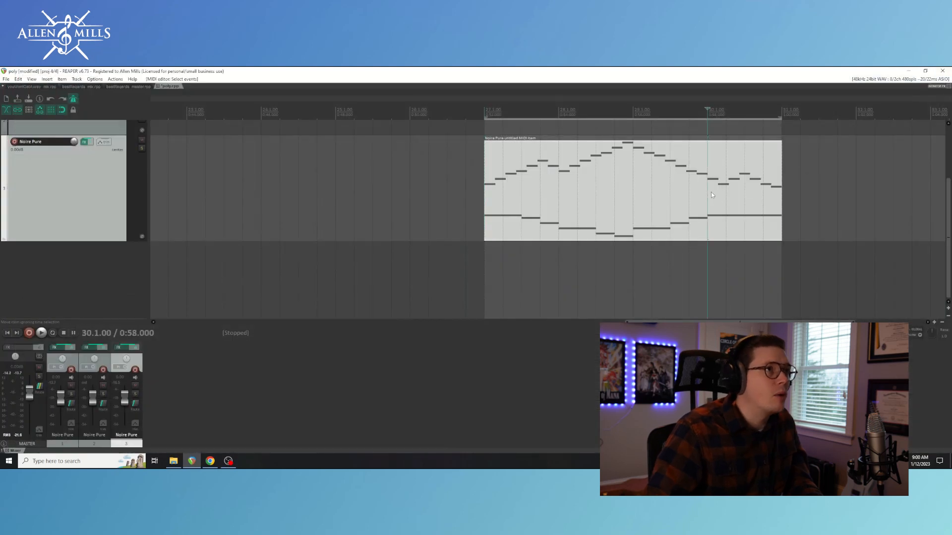
key("Delete")
scroll(717, 195, "down", 2)
key("Escape")
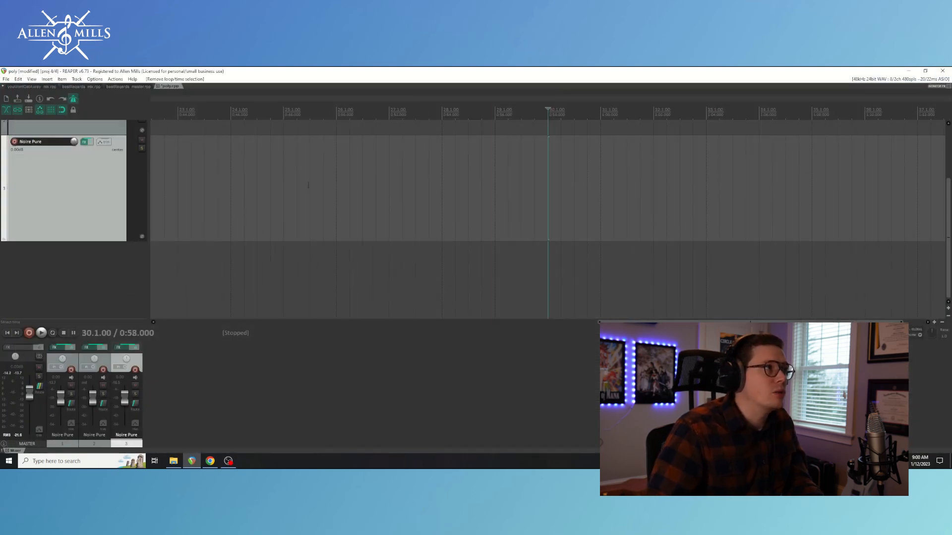
- Examine the existing polyrhythm MIDI items at the beginning of the first track
scroll(234, 206, "up", 2)
scroll(41, 204, "up", 3)
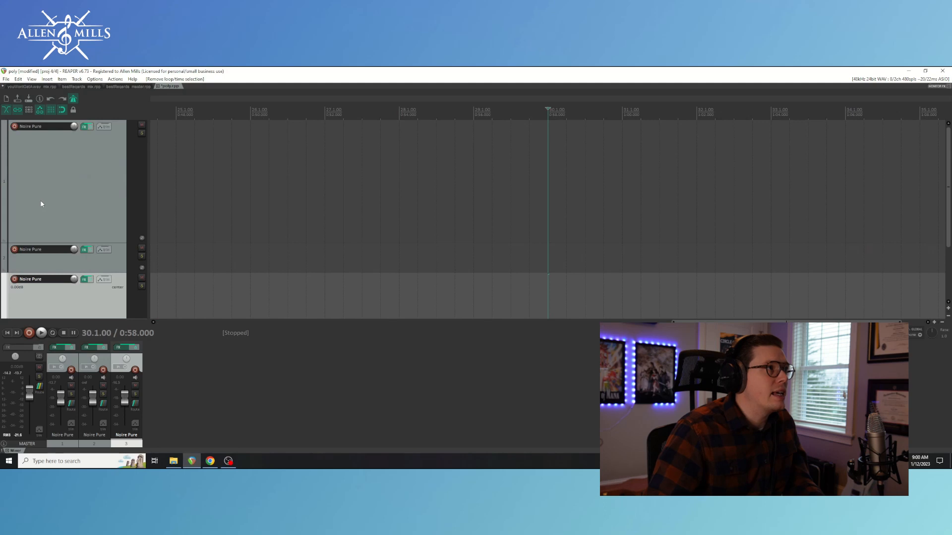
scroll(382, 291, "left", 10)
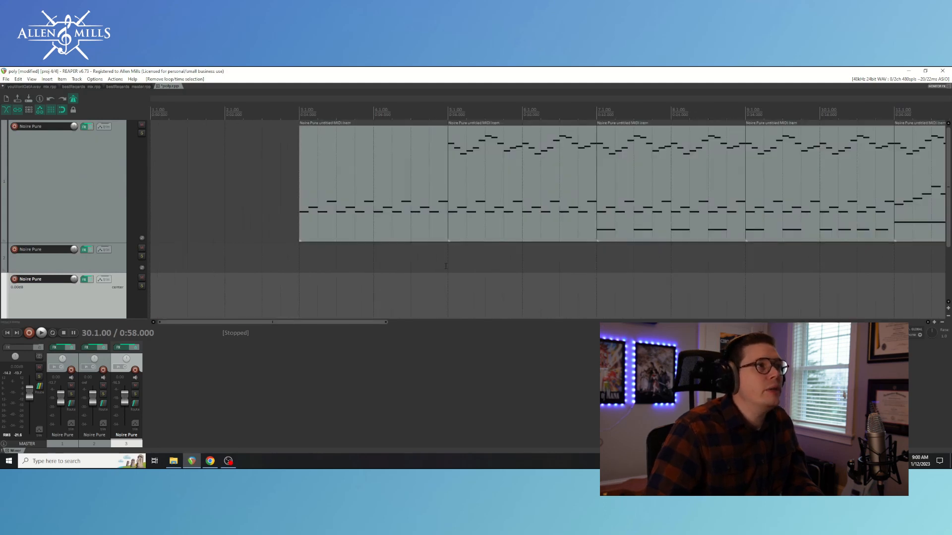
scroll(490, 267, "down", 2)
scroll(489, 266, "up", 3)
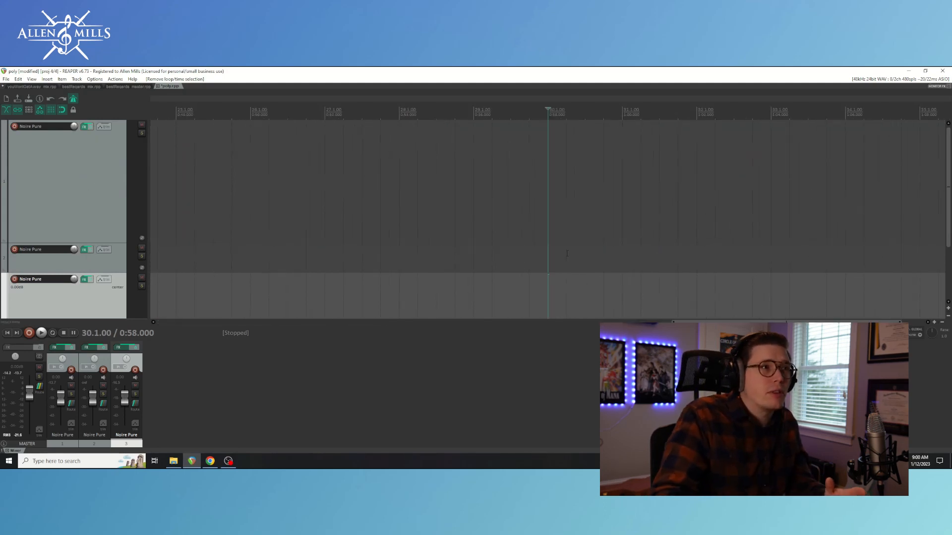
scroll(212, 308, "down", 3)
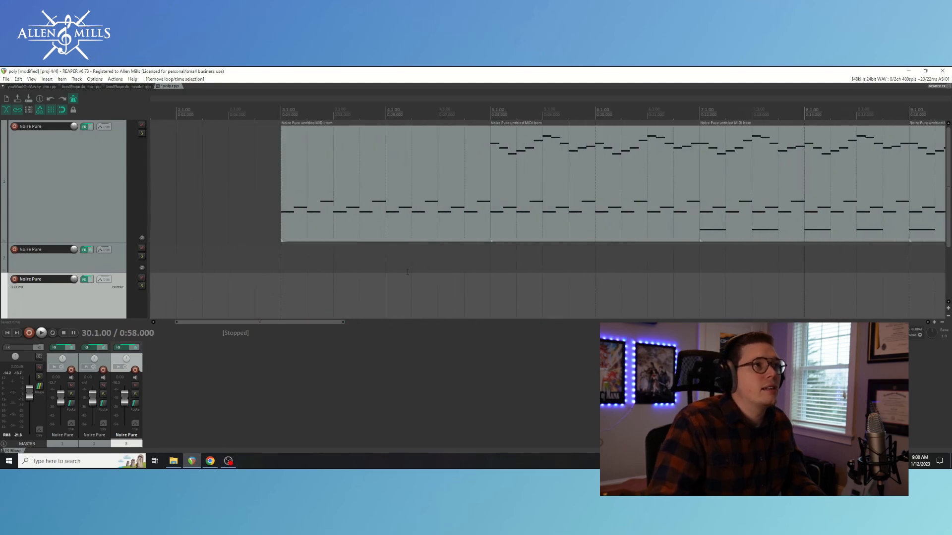